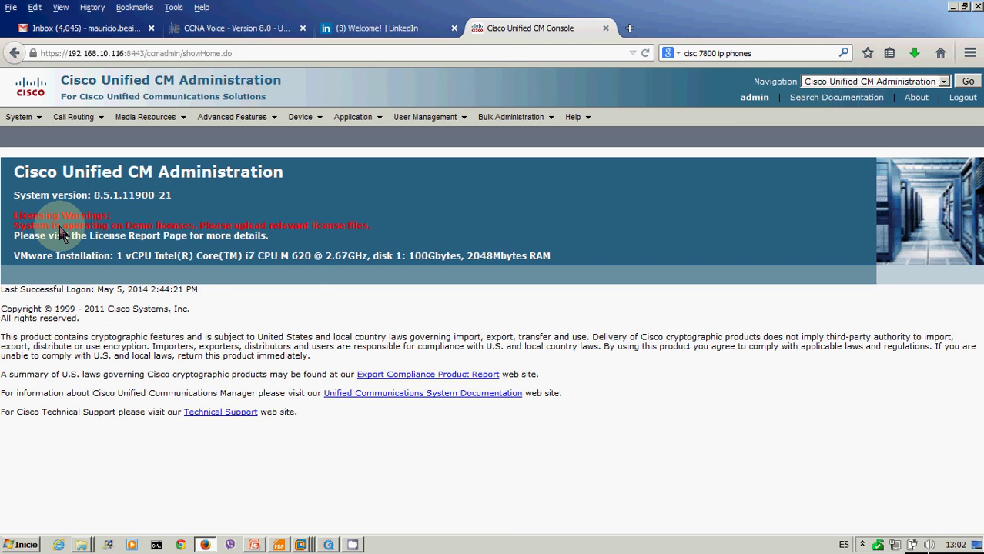
click(79, 121)
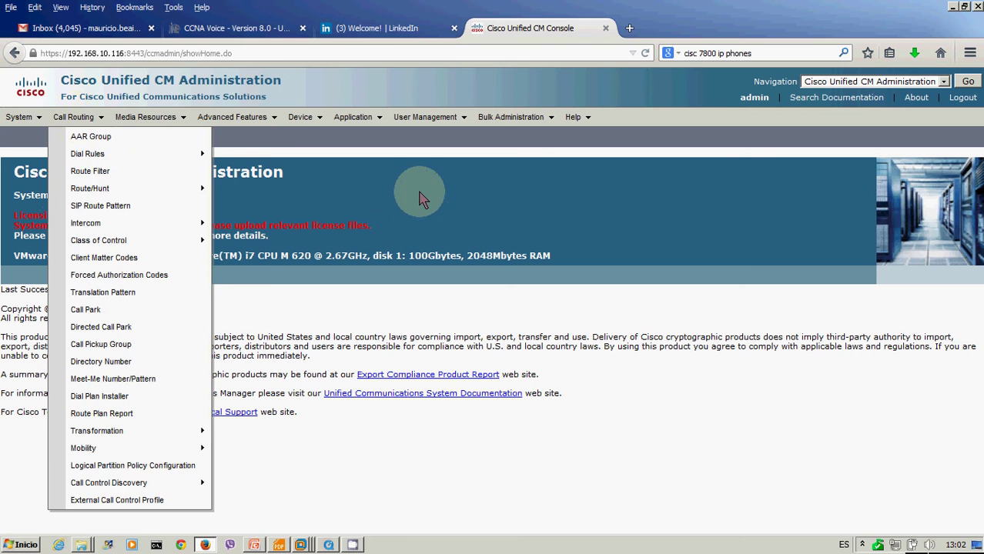
click(150, 117)
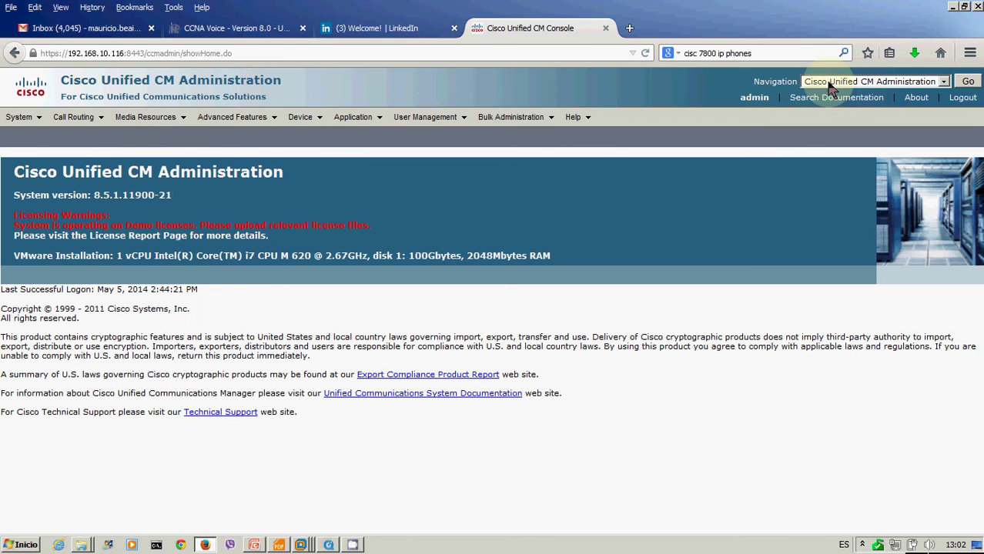
click(965, 83)
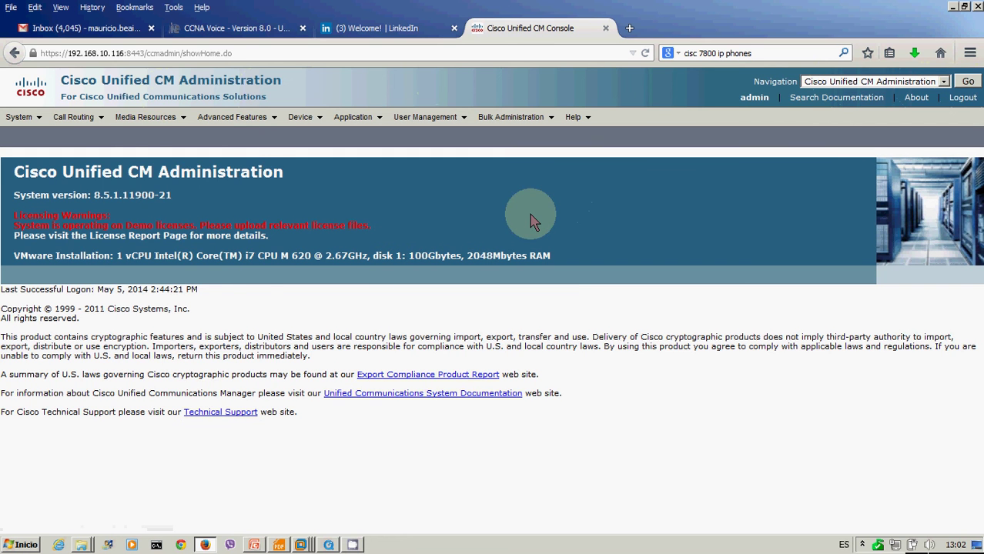
Search for all existing call-routing partitions without a filter, and start a new partition entry.
mouse_move(87, 126)
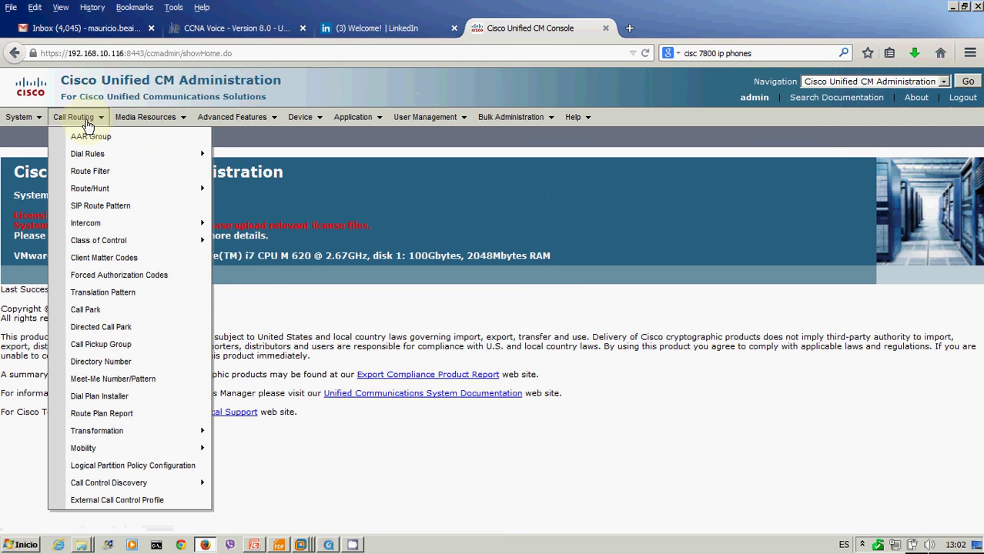
mouse_move(105, 247)
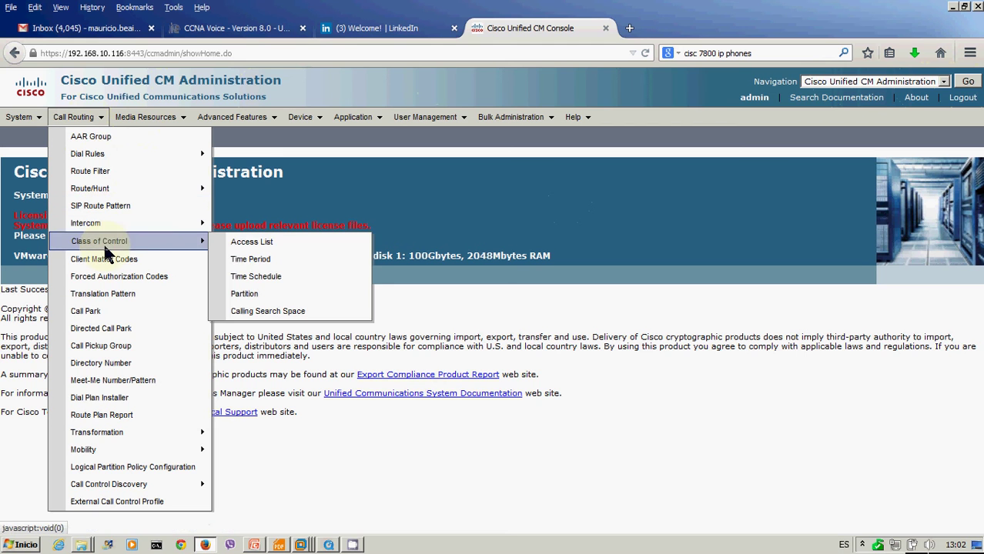
click(270, 301)
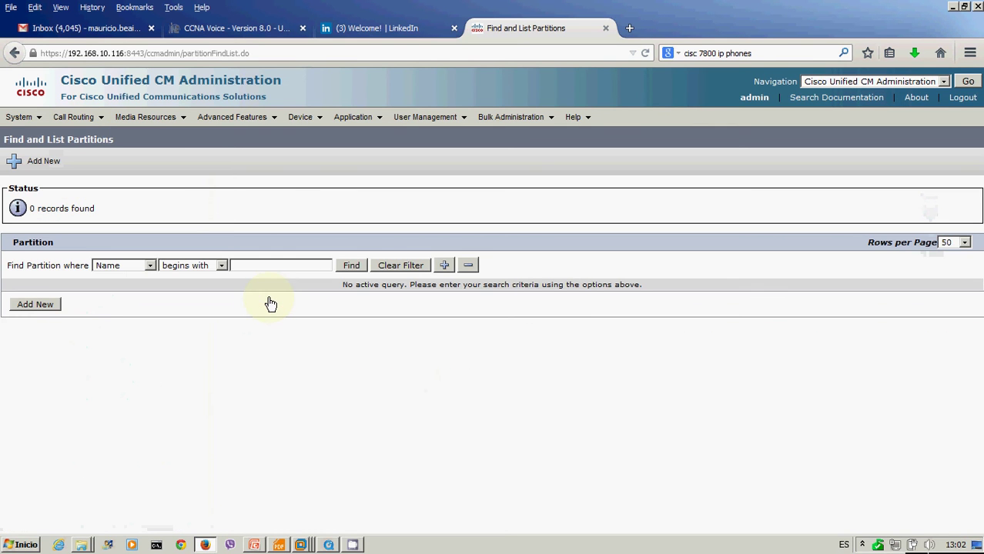
click(352, 268)
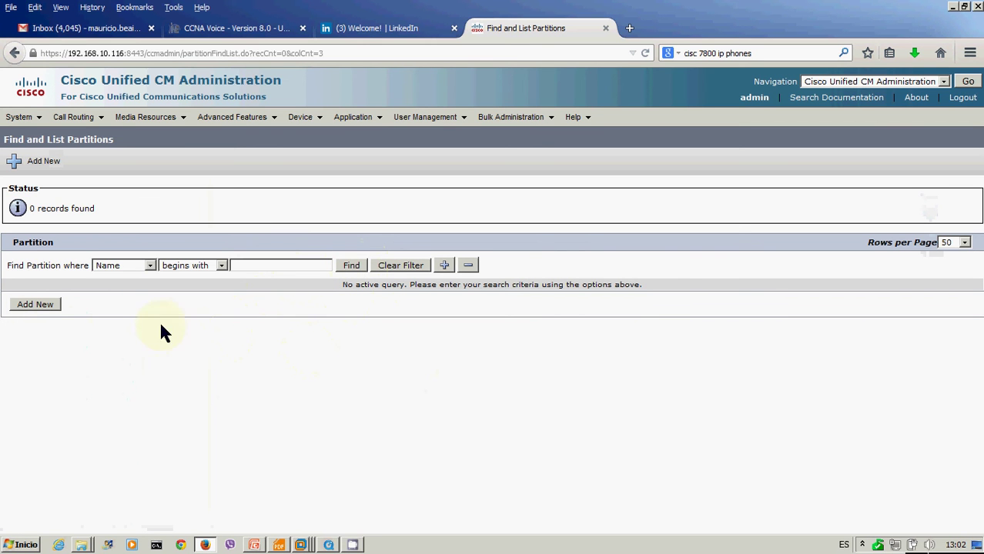
click(37, 305)
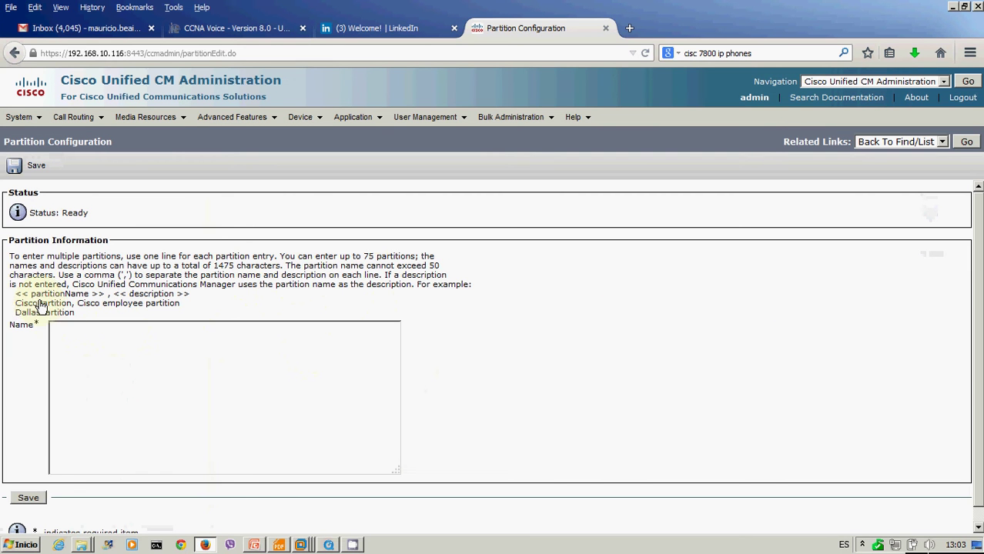
Enter Empresa-CL-SCL-Anexos-PT as the first partition name.
click(122, 370)
text(Empresa)
text(-CL-S)
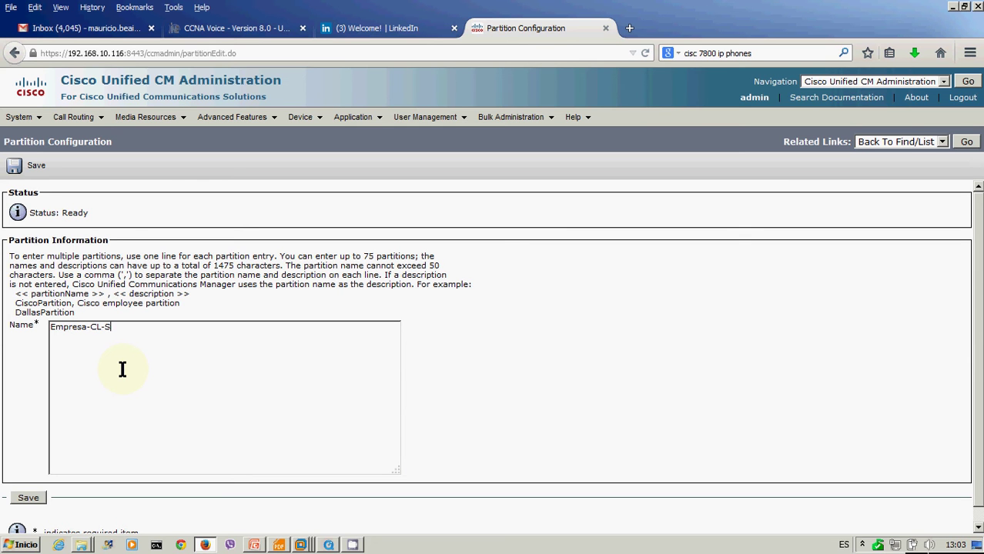
text(CL-)
text(Anexos)
text(_Pt)
key(BackSpace)
text(T)
key(Left)
key(Left)
key(BackSpace)
text(-)
Duplicate the first partition name onto a second line and change it to Empresa-CL-SCL-Local-PT.
double_click(162, 329)
drag(169, 328, 37, 327)
key(ctrl+c)
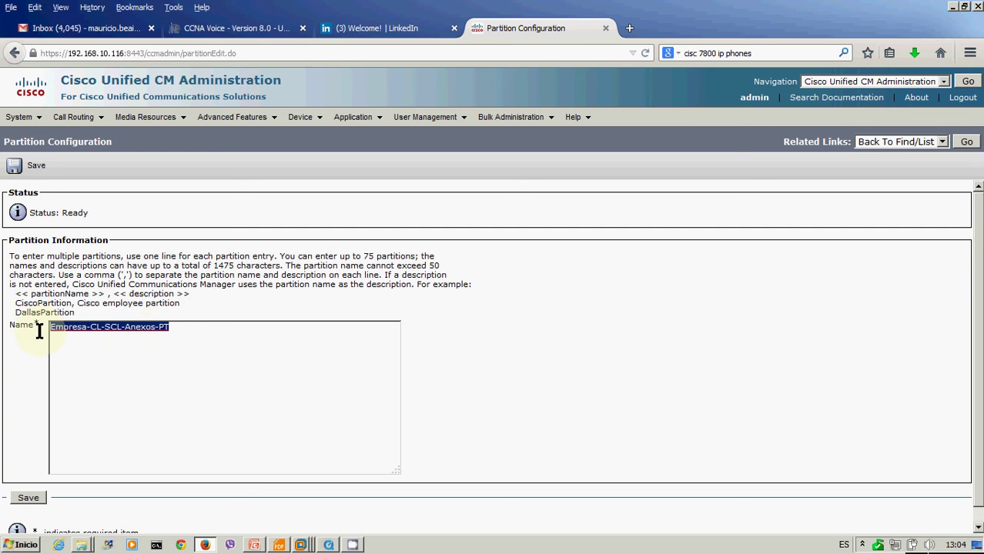
click(180, 331)
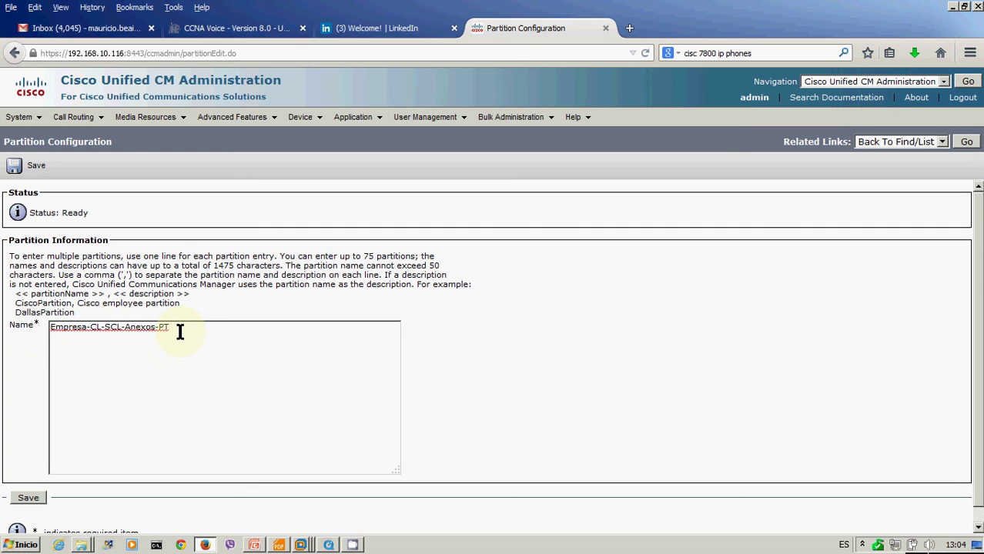
key(Return)
key(ctrl+v)
key(Left)
key(Left)
key(Left)
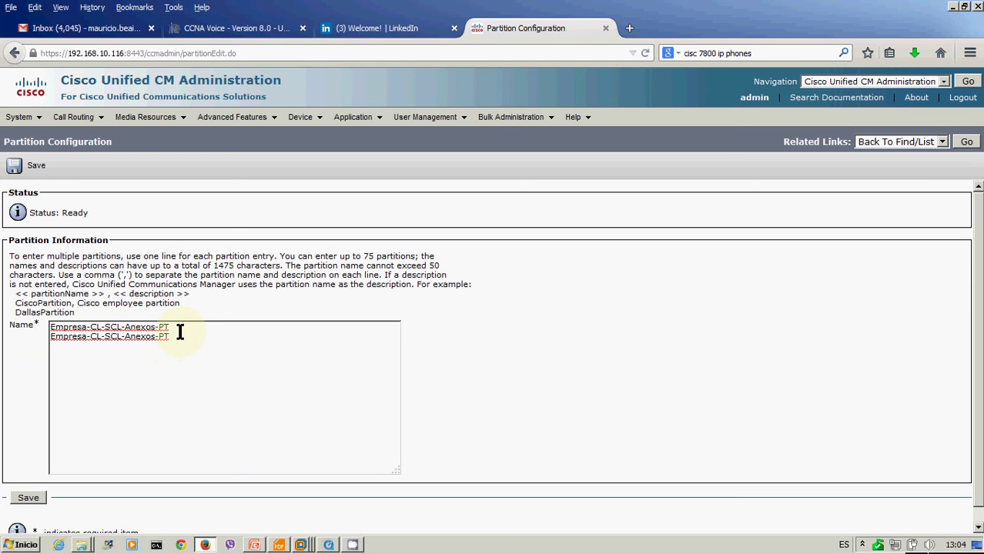
key(BackSpace)
key(BackSpace)
key(BackSpace)
key(BackSpace)
key(BackSpace)
key(BackSpace)
text(Local)
key(Right)
key(Right)
key(Right)
Add a third partition line from the copied name and change it to Empresa-CL-SCL-LDN-PT.
key(Return)
key(ctrl+v)
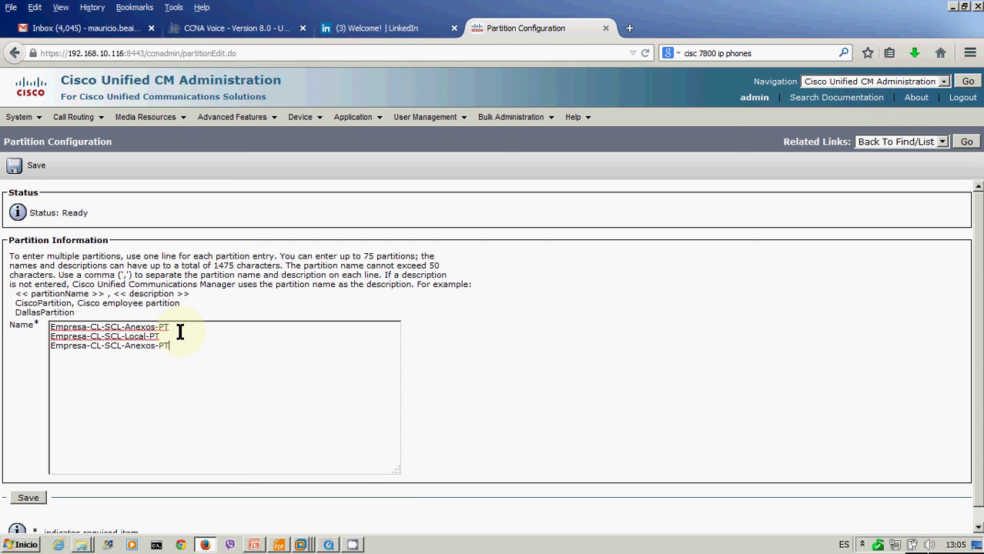
key(Left)
key(Left)
key(BackSpace)
key(BackSpace)
key(BackSpace)
key(BackSpace)
key(BackSpace)
key(BackSpace)
key(BackSpace)
text(LDN)
key(Right)
key(Right)
key(Right)
Add a fourth partition line from the copied name and change it to Empresa-CL-SCL-LDI-PT.
key(Return)
key(ctrl+v)
key(Left)
key(Left)
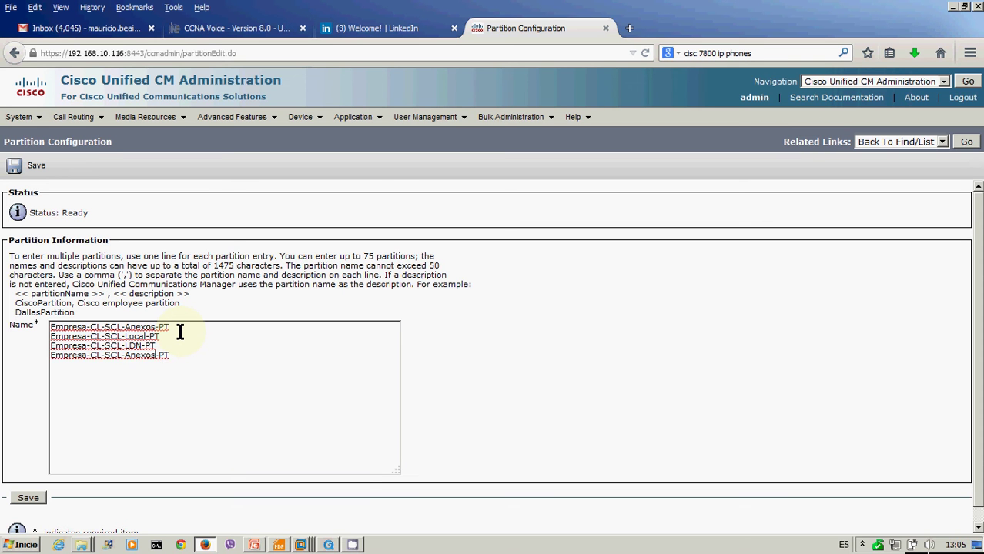
key(BackSpace)
key(BackSpace)
key(BackSpace)
key(BackSpace)
key(BackSpace)
key(BackSpace)
key(BackSpace)
text(LDI-)
key(End)
Add a fifth partition line from the copied name and change it to Empresa-CL-SCL-Emergencias-PT.
key(Return)
key(ctrl+v)
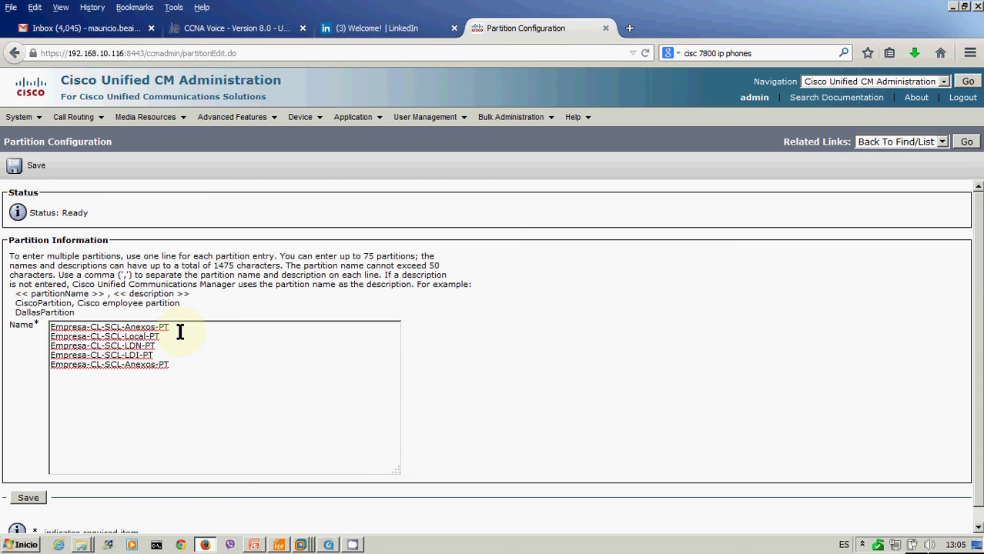
key(Left)
key(Left)
key(Left)
key(BackSpace)
key(BackSpace)
key(BackSpace)
key(BackSpace)
key(BackSpace)
key(BackSpace)
key(BackSpace)
text(Emer)
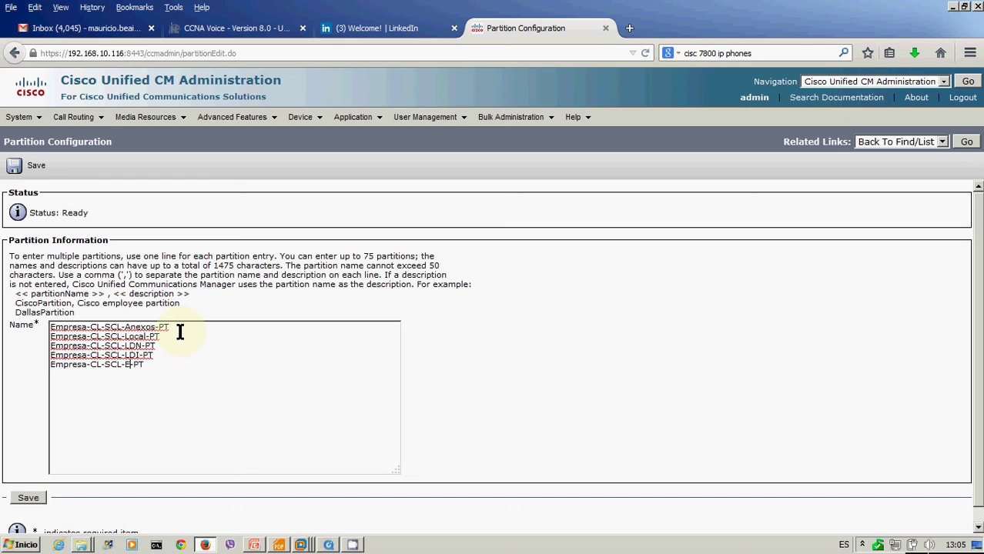
text(gencias)
key(Right)
key(Right)
key(Right)
Add a sixth partition line reading Empresa-CL-SCL-Autoreg-PT and save the partitions.
key(Return)
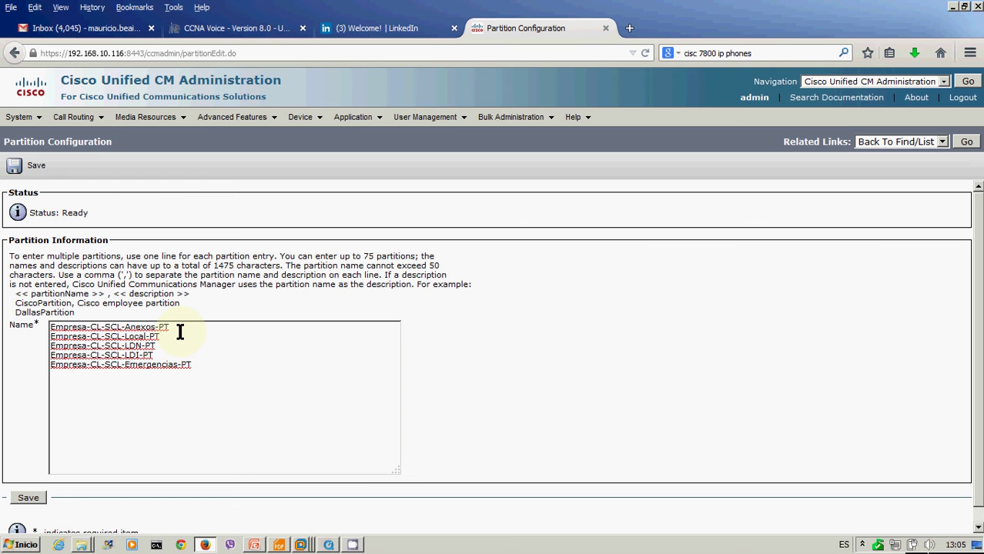
key(ctrl+v)
key(Left)
key(BackSpace)
key(BackSpace)
key(BackSpace)
key(BackSpace)
key(BackSpace)
key(BackSpace)
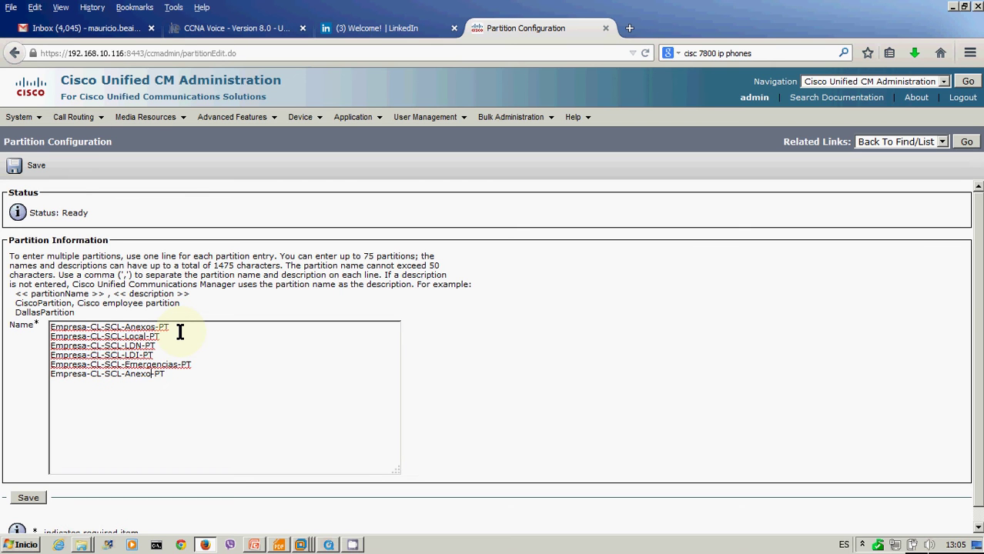
text(utoreg)
click(29, 499)
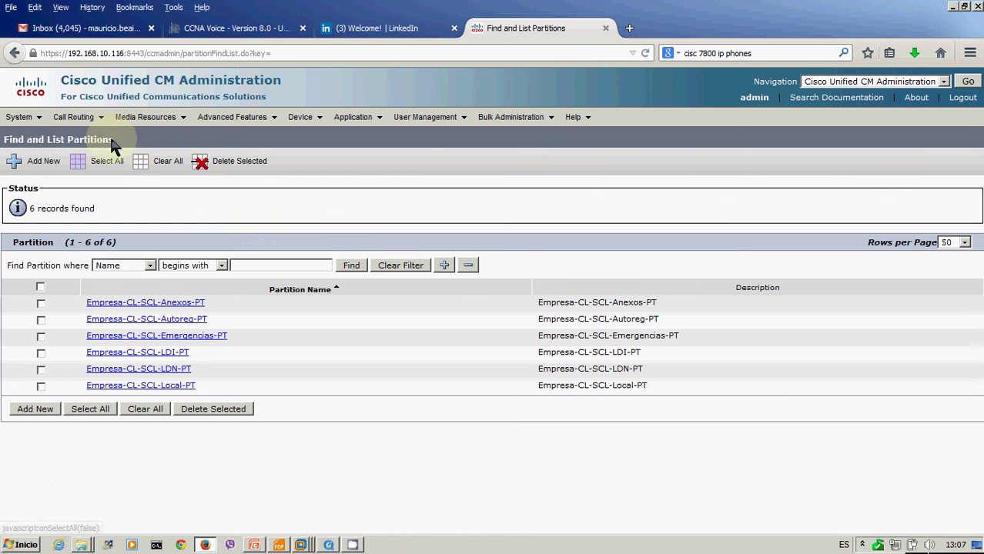
Search for all existing calling search spaces without a filter, and start a new calling search space.
mouse_move(90, 117)
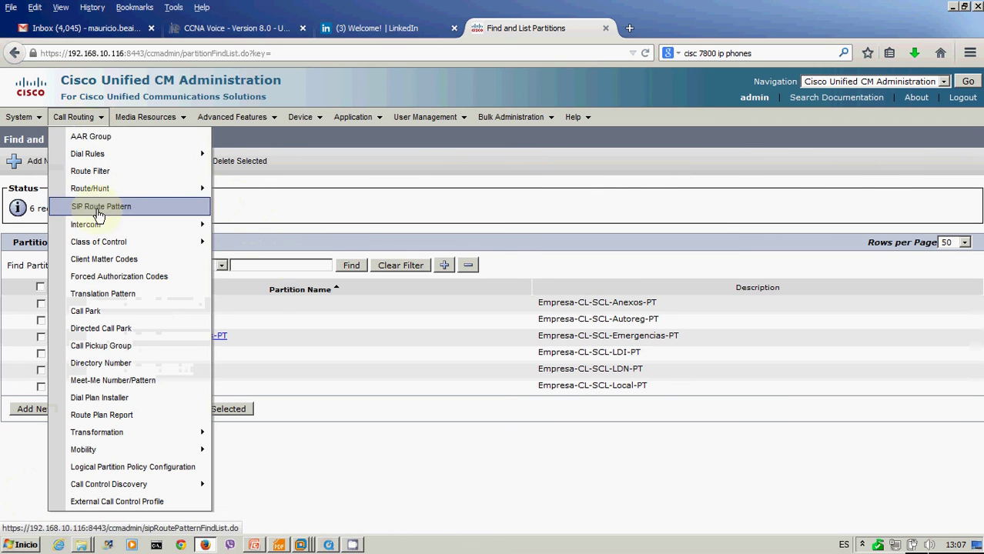
mouse_move(100, 247)
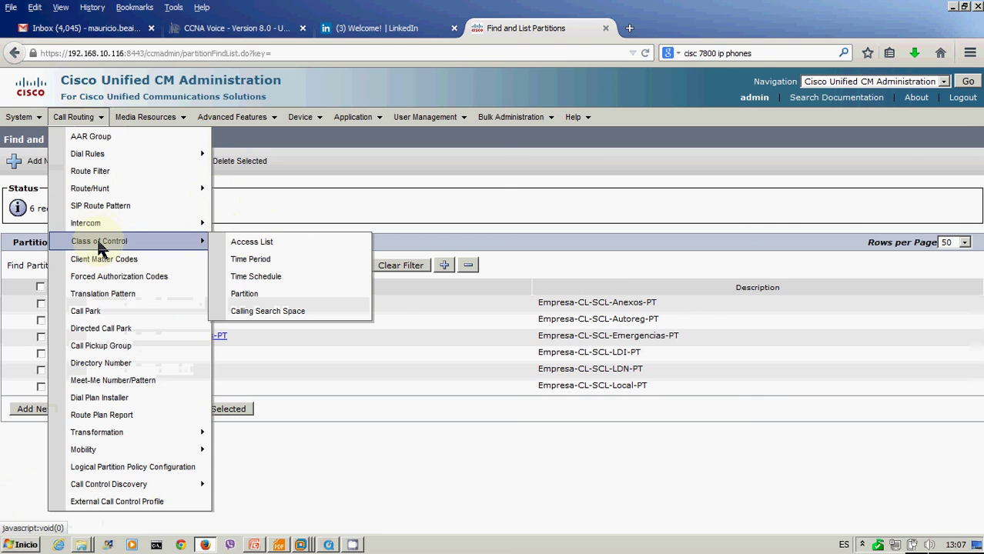
click(279, 317)
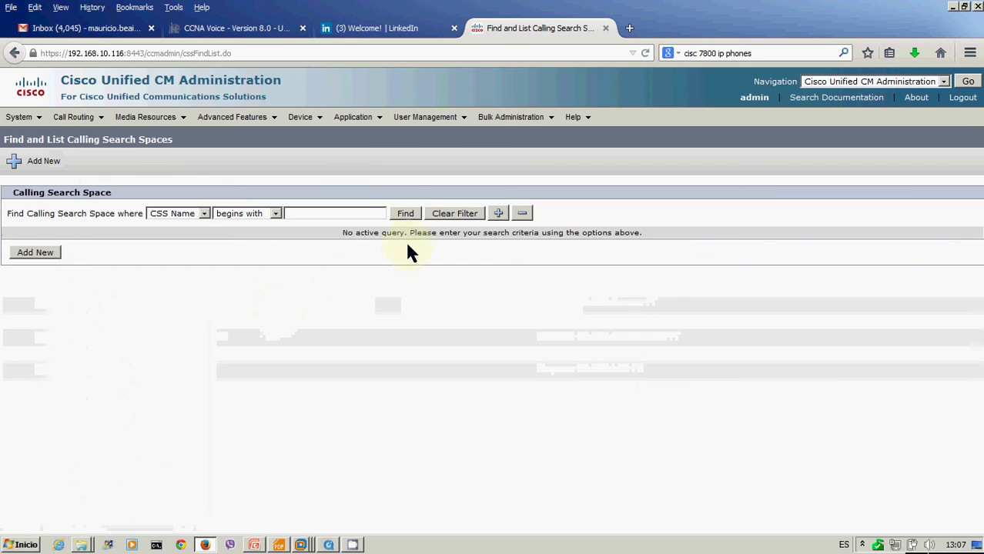
click(406, 213)
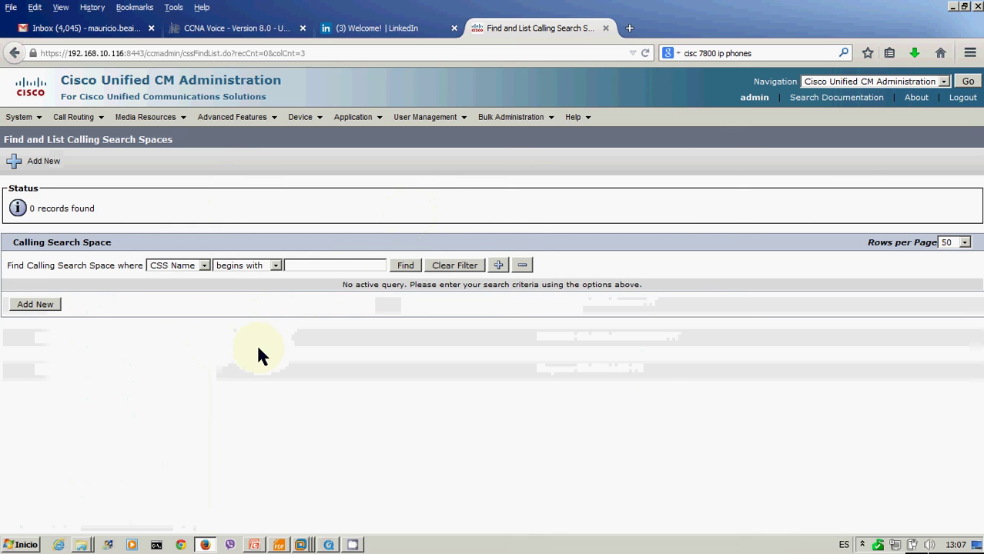
click(35, 304)
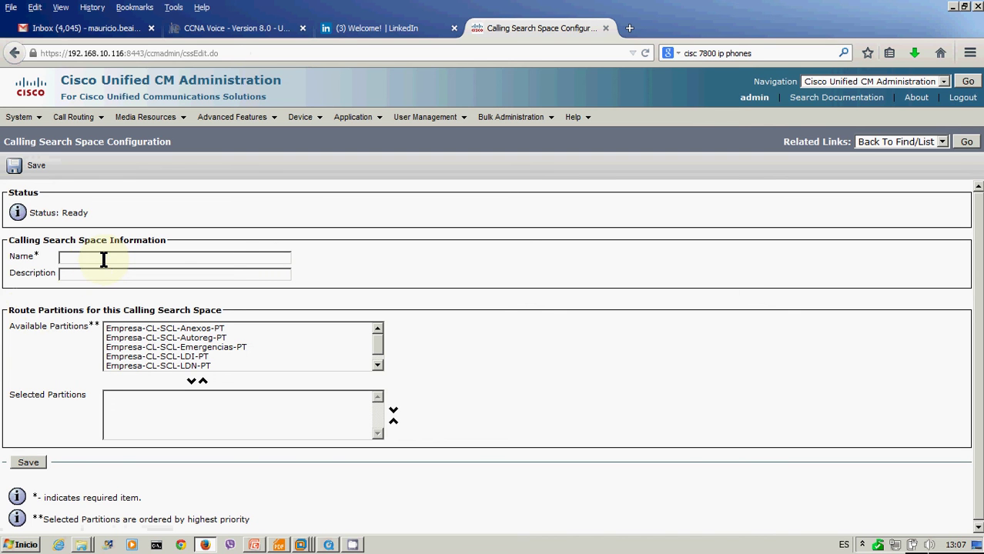
Name the calling search space Empresa-CL-SCL-Empleados-CSS, reusing the copied partition name as its base.
text(E)
key(BackSpace)
key(ctrl+v)
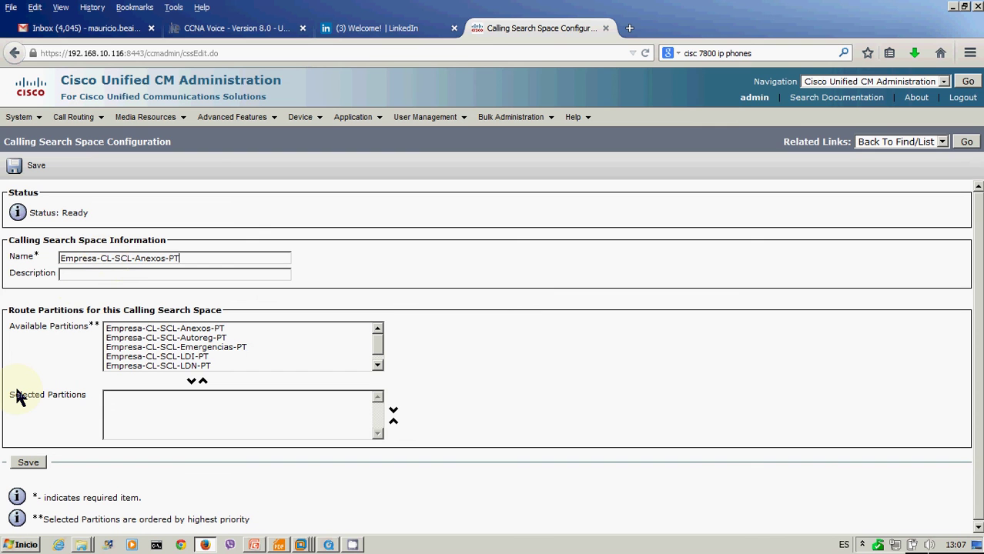
key(Left)
key(Left)
key(Left)
key(Left)
key(Left)
key(Left)
key(Left)
key(Left)
key(Left)
key(Left)
key(Left)
key(Left)
key(Left)
key(Left)
key(Left)
key(Left)
key(Left)
key(Left)
key(Left)
key(Left)
key(Right)
key(Right)
key(Right)
key(Right)
key(Right)
key(Right)
key(Right)
key(Right)
key(Right)
key(Right)
key(Right)
key(Right)
key(Right)
key(Right)
key(Right)
key(BackSpace)
key(BackSpace)
key(BackSpace)
key(BackSpace)
key(BackSpace)
key(BackSpace)
text(-)
key(End)
key(BackSpace)
key(BackSpace)
key(BackSpace)
text(Empleados-CSS)
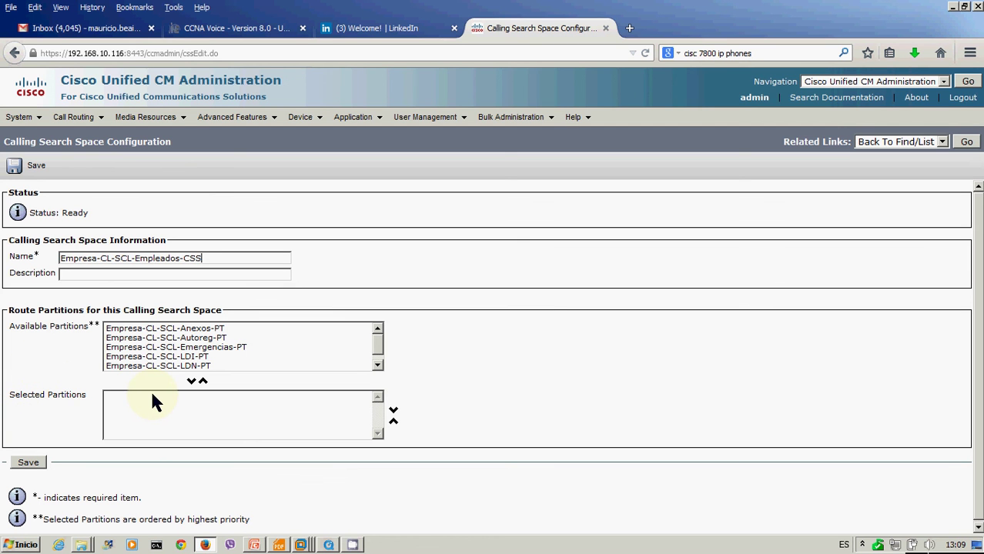
Assign the Anexos, Emergencias, Local and LDN partitions, in that order, to the Empleados calling search space.
click(177, 329)
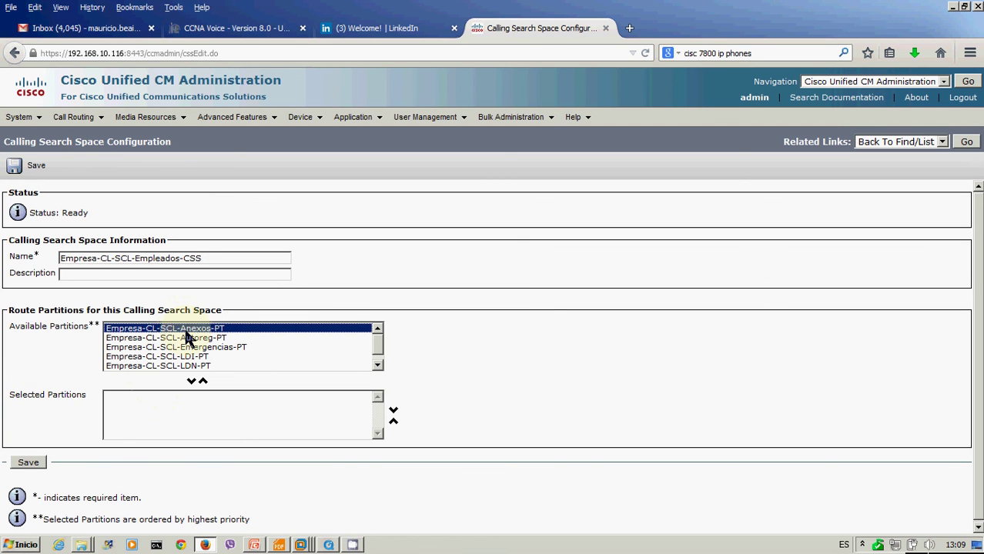
click(191, 384)
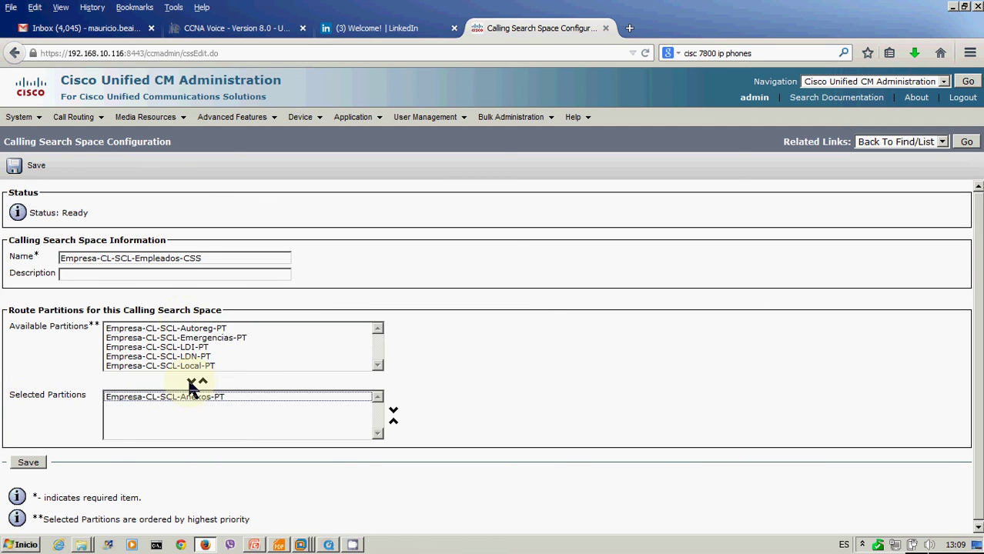
click(210, 340)
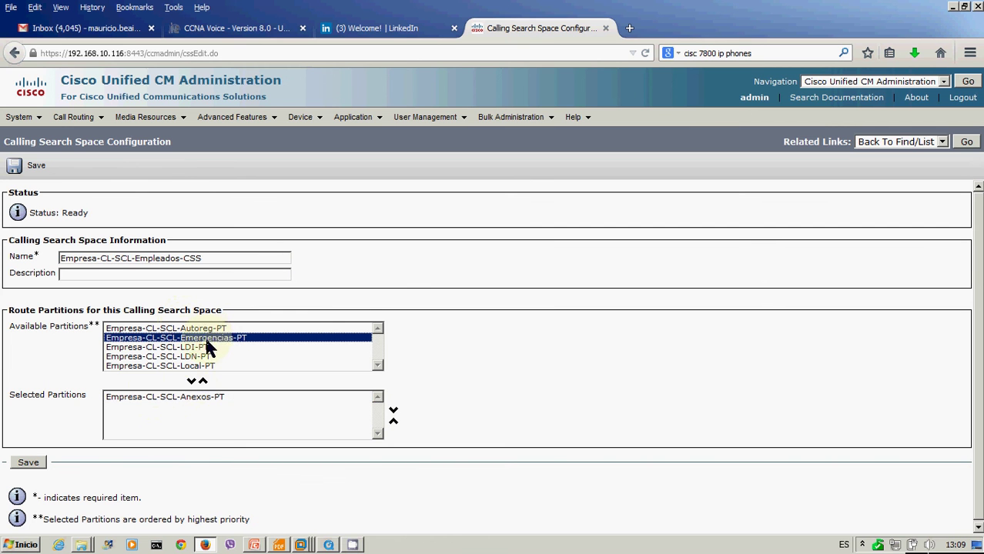
click(192, 383)
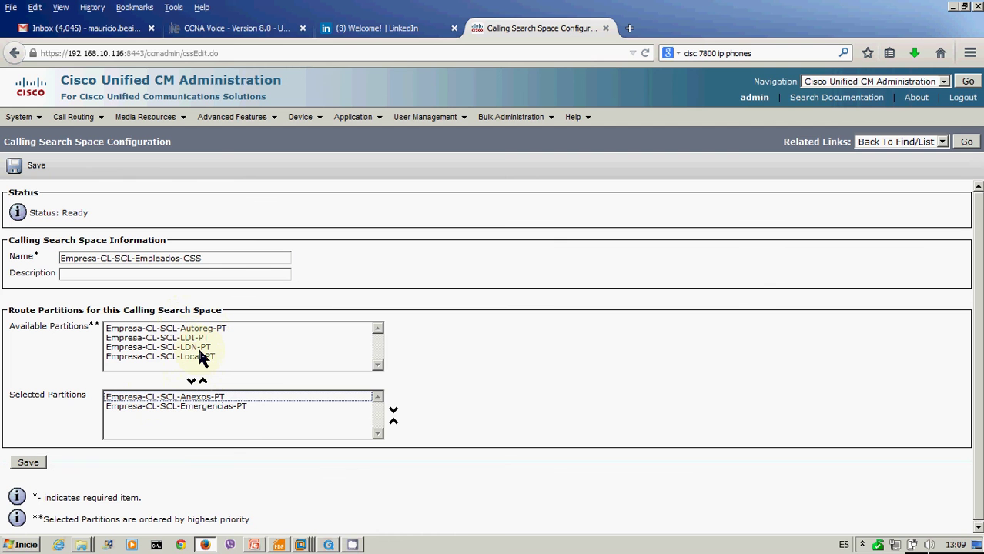
click(193, 358)
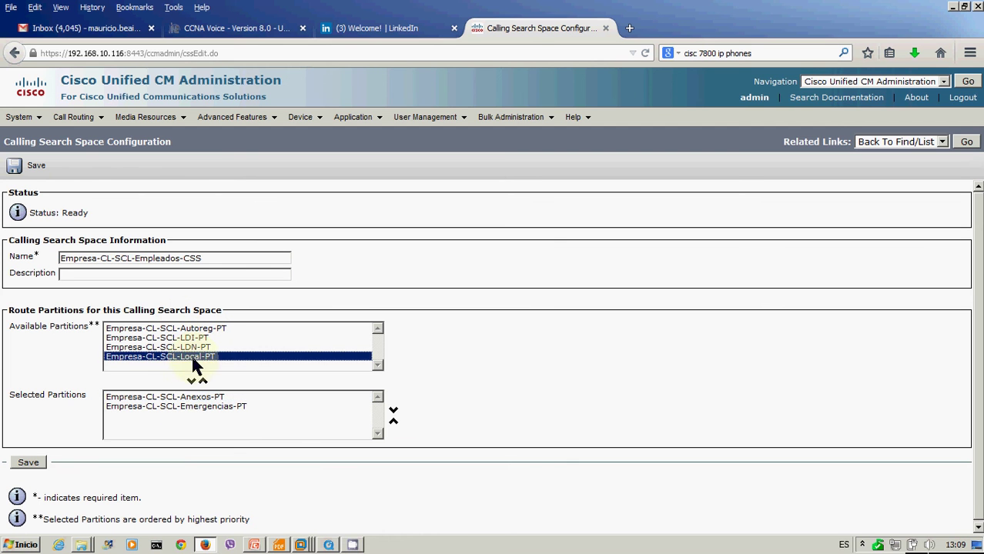
click(192, 382)
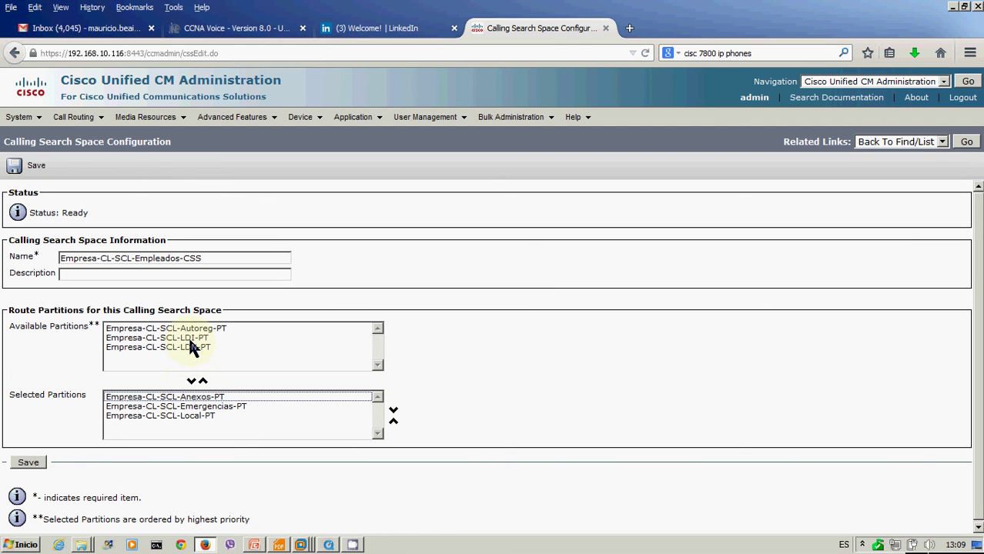
click(190, 348)
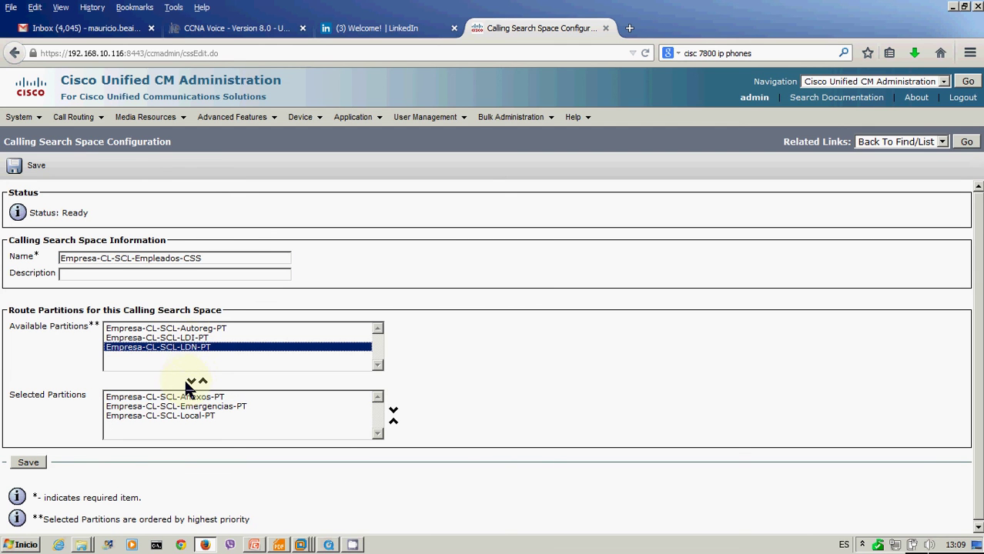
click(192, 383)
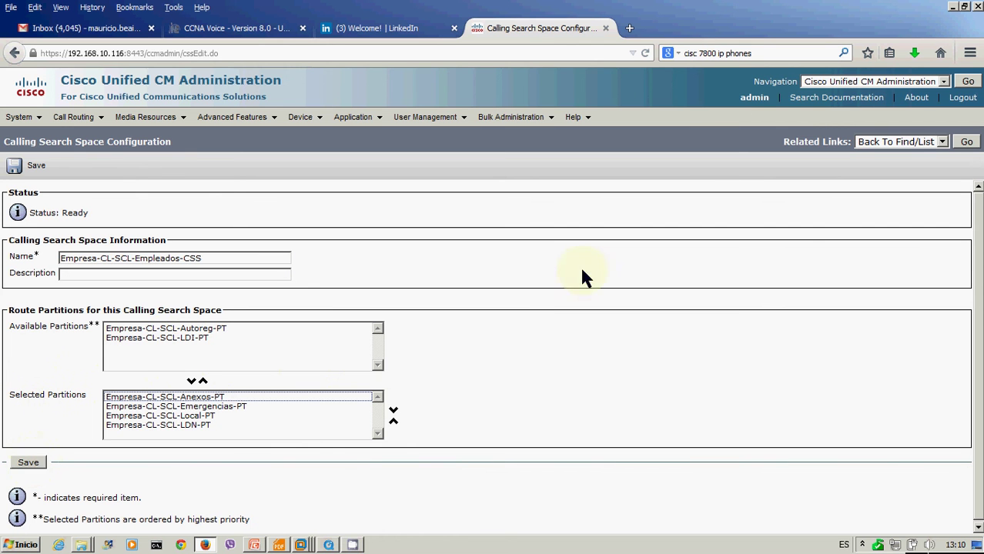
click(979, 382)
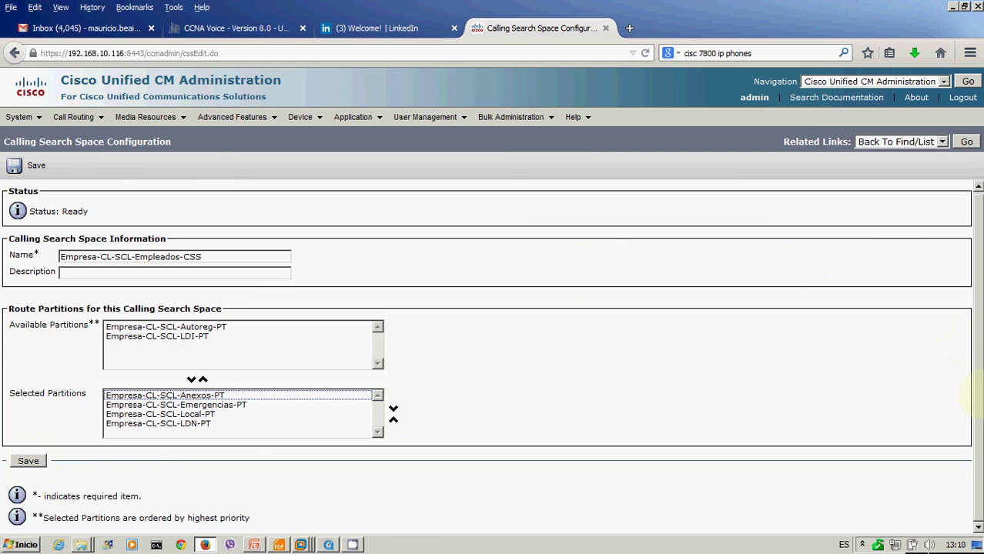
Save the Empleados calling search space and start a copy of it.
click(305, 445)
click(31, 461)
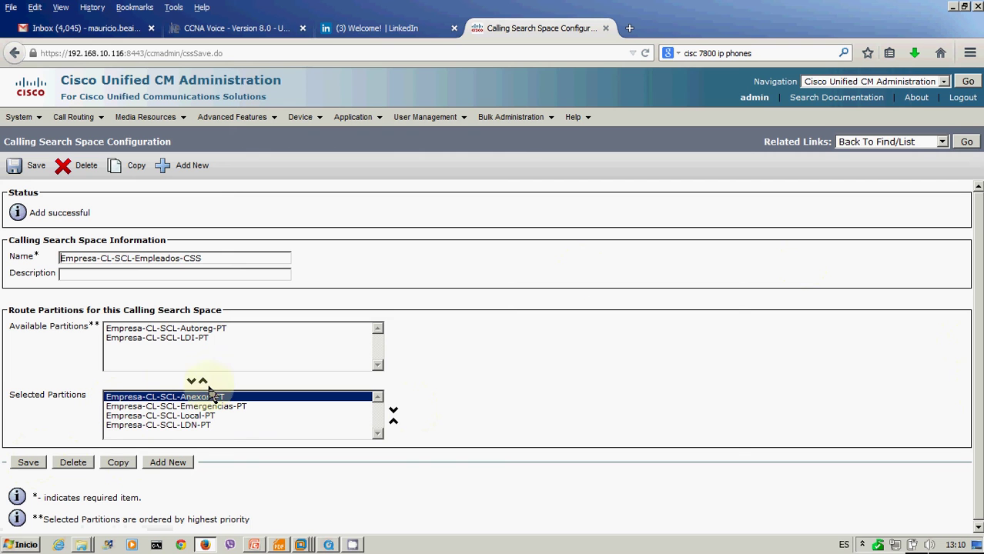
click(119, 464)
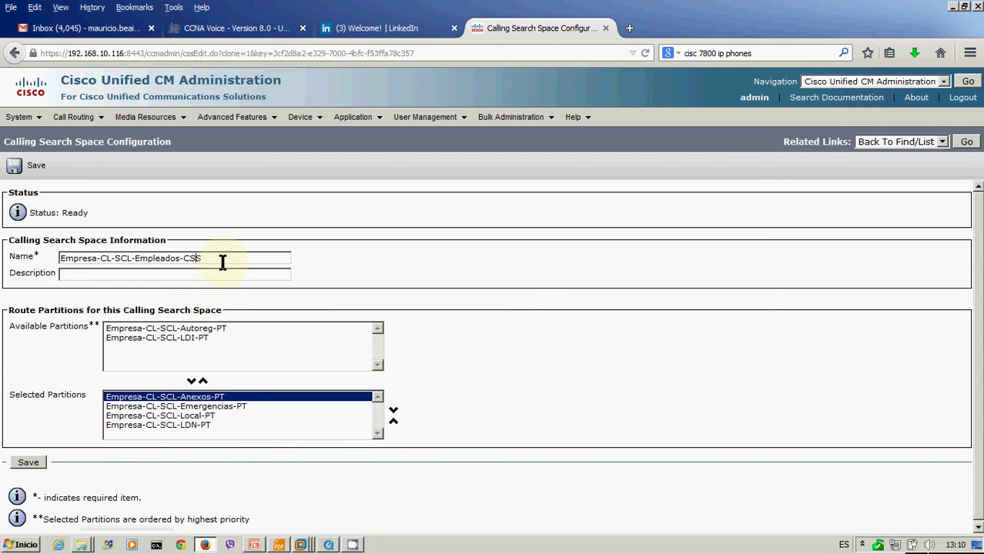
Shorten the copied calling search space's name to Empresa-CL-SCL-E-CSS.
key(Left)
key(Left)
key(Left)
key(Left)
key(BackSpace)
key(BackSpace)
key(BackSpace)
key(BackSpace)
key(BackSpace)
key(BackSpace)
key(BackSpace)
key(BackSpace)
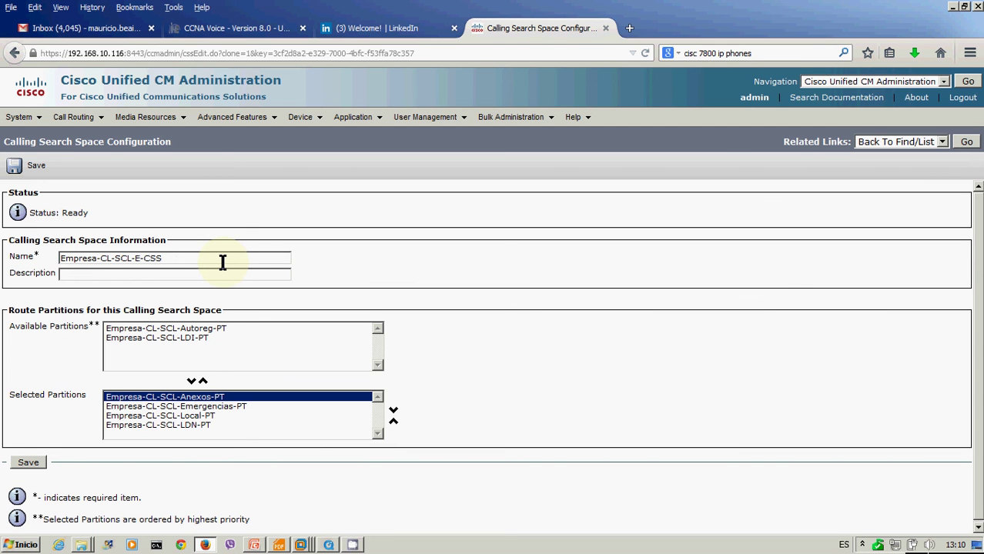
text(je)
key(BackSpace)
key(BackSpace)
key(Caps_Lock)
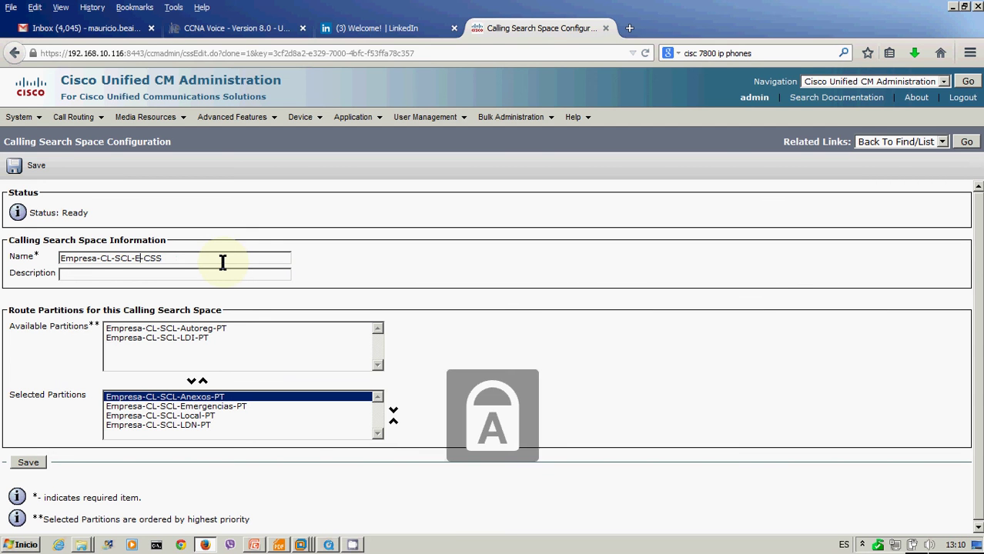
text(JECUTIVOS)
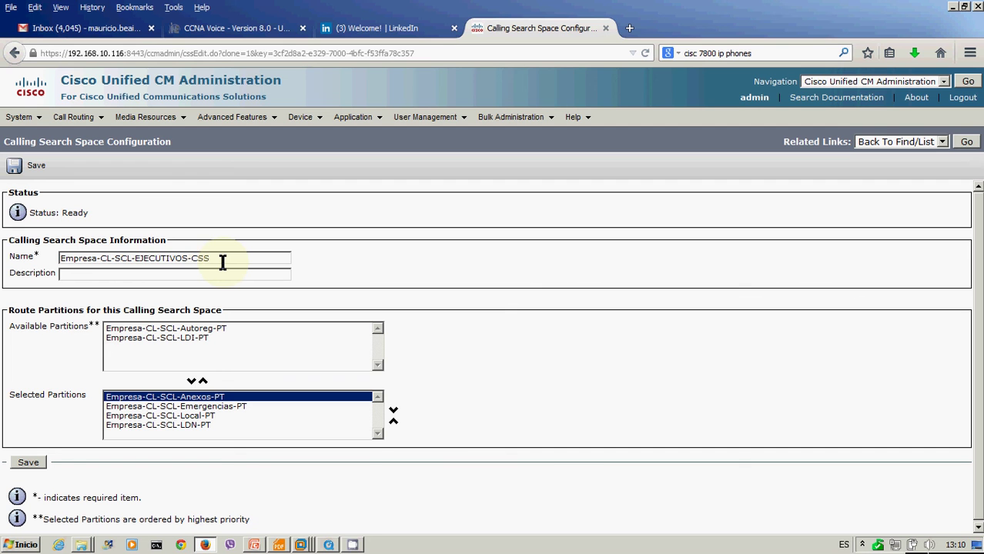
key(BackSpace)
key(BackSpace)
key(BackSpace)
key(BackSpace)
key(BackSpace)
key(BackSpace)
key(BackSpace)
key(BackSpace)
key(BackSpace)
text(JECU)
key(BackSpace)
key(BackSpace)
key(BackSpace)
key(BackSpace)
text(JECUTICO)
key(BackSpace)
key(BackSpace)
key(BackSpace)
key(BackSpace)
key(BackSpace)
key(BackSpace)
key(BackSpace)
key(BackSpace)
key(Caps_Lock)
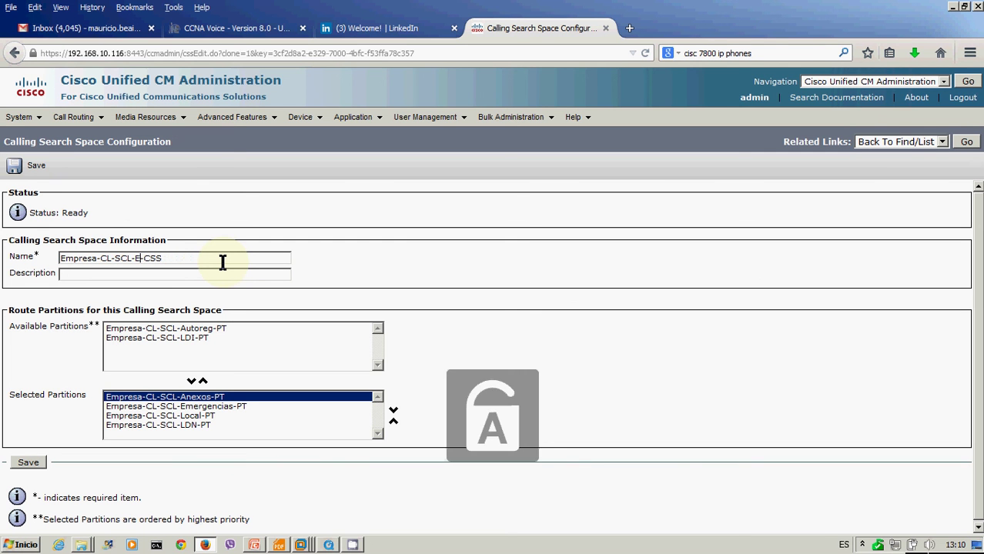
Complete the copy's name as Empresa-CL-SCL-Ejecutivos-CSS and save it with the Empresa-CL-SCL-LDI-PT partition added.
text(jecutivos)
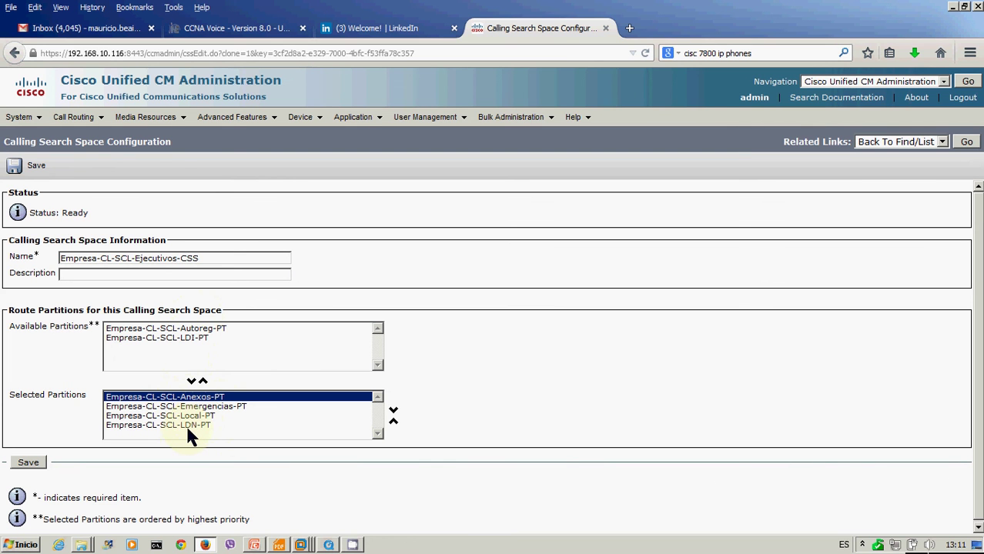
click(189, 338)
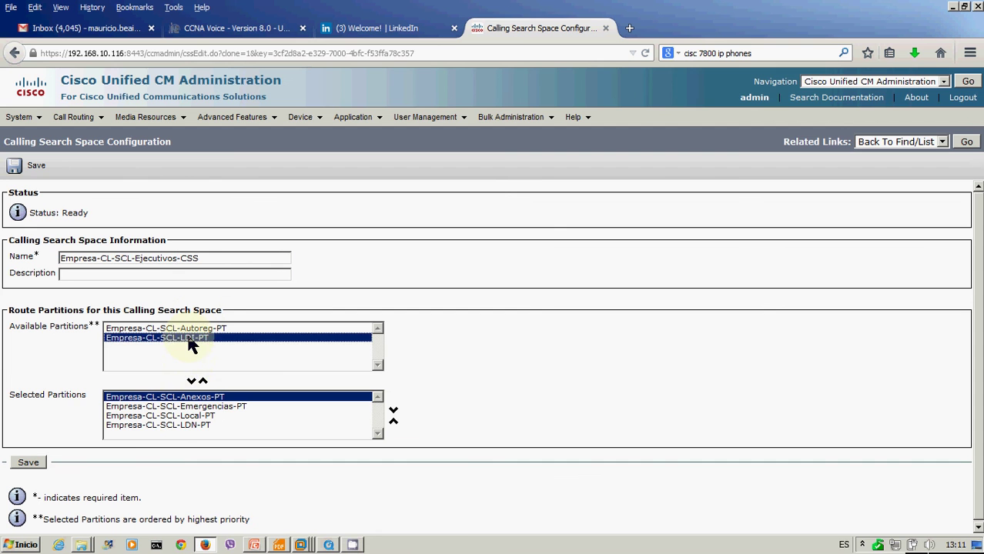
click(191, 382)
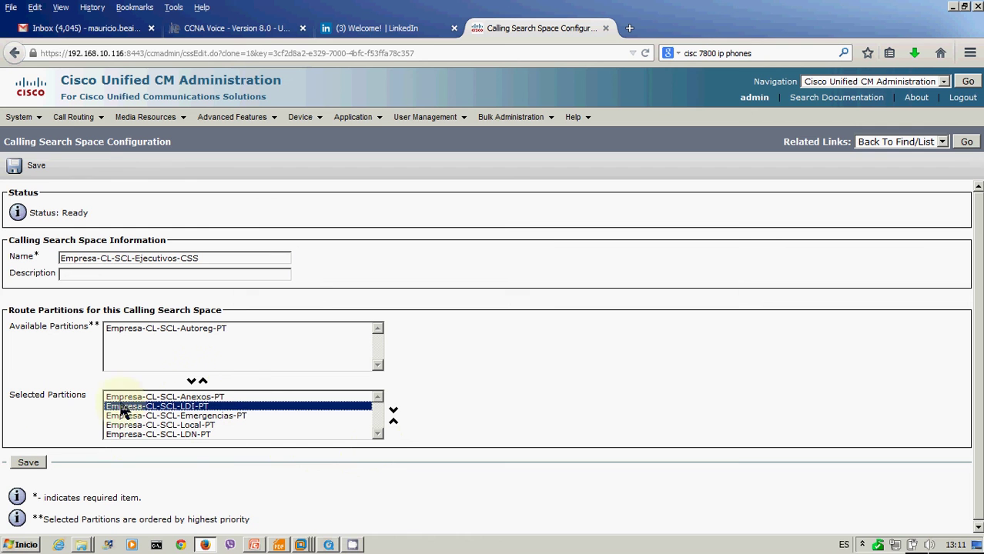
click(28, 464)
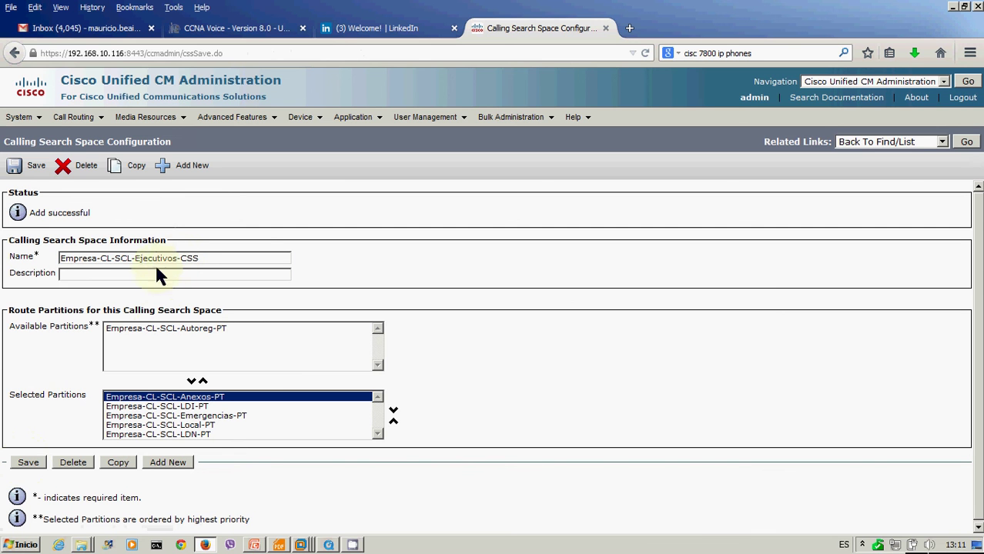
Copy the Ejecutivos calling search space and remove "Ejecutivos" from the copy's name.
click(120, 464)
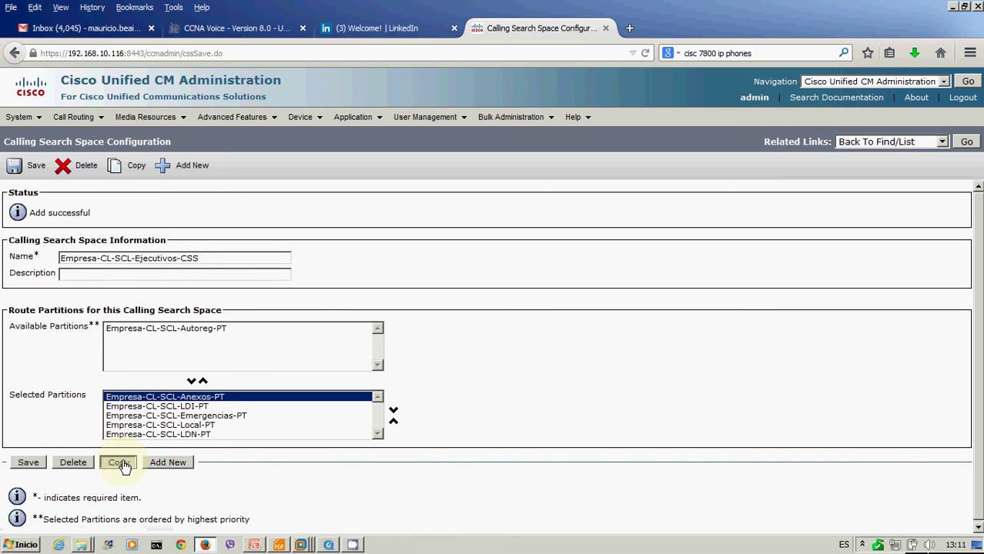
click(175, 260)
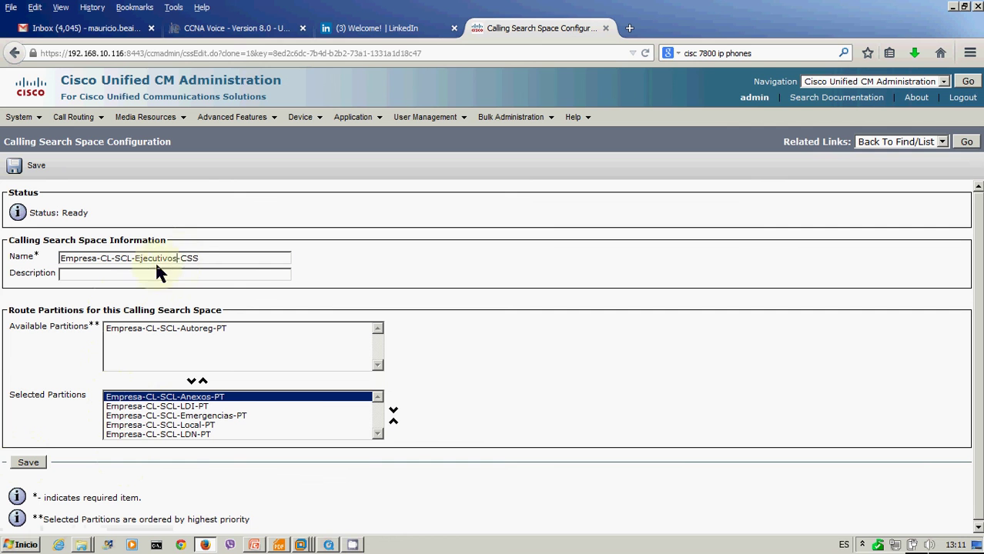
key(BackSpace)
key(BackSpace)
key(BackSpace)
key(BackSpace)
key(BackSpace)
key(BackSpace)
key(BackSpace)
key(BackSpace)
key(BackSpace)
key(BackSpace)
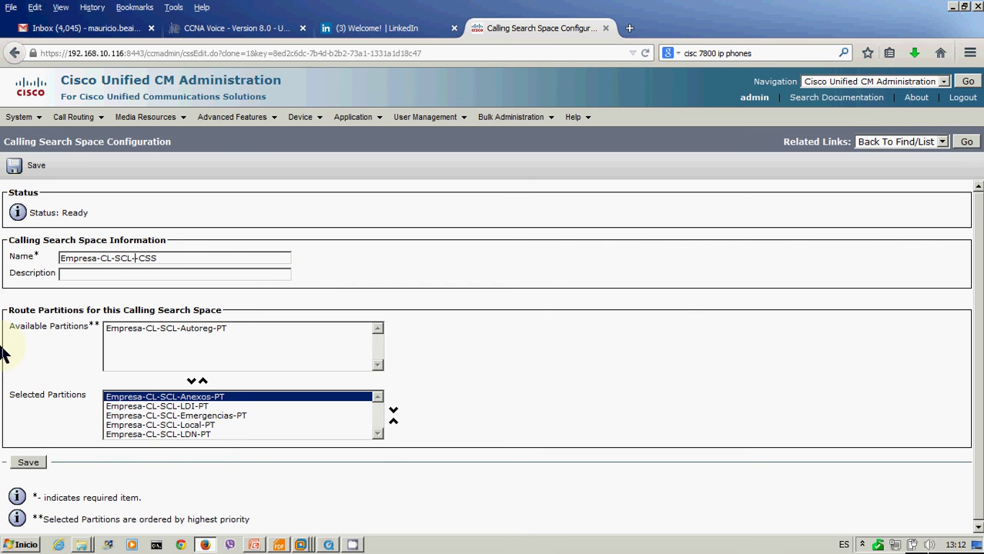
text(Areas)
key(BackSpace)
key(BackSpace)
key(BackSpace)
key(BackSpace)
key(BackSpace)
key(BackSpace)
Name the copy Empresa-CL-SCL-SalasReuniones-CSS and save it with the LDI and LDN partitions unassigned.
text(SalasReuniones-)
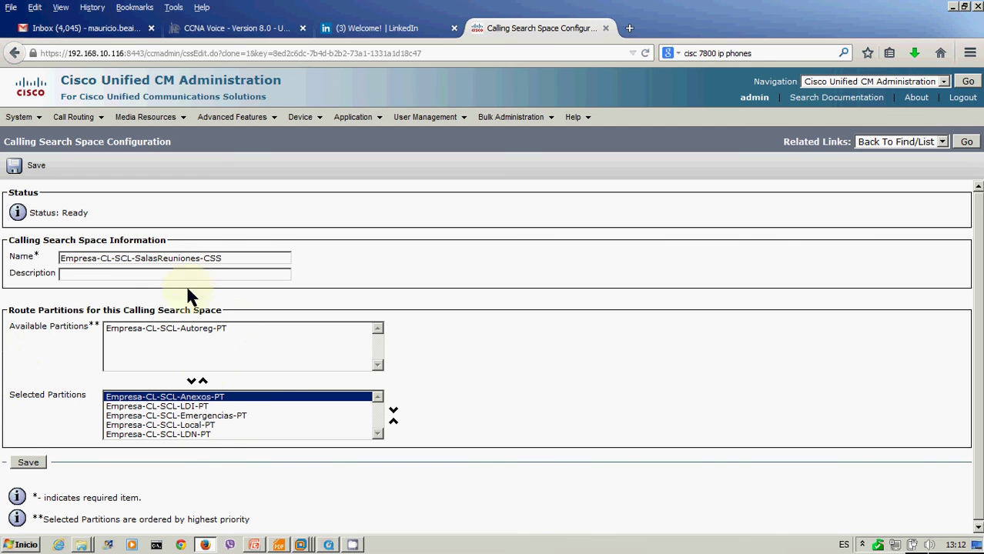
click(189, 434)
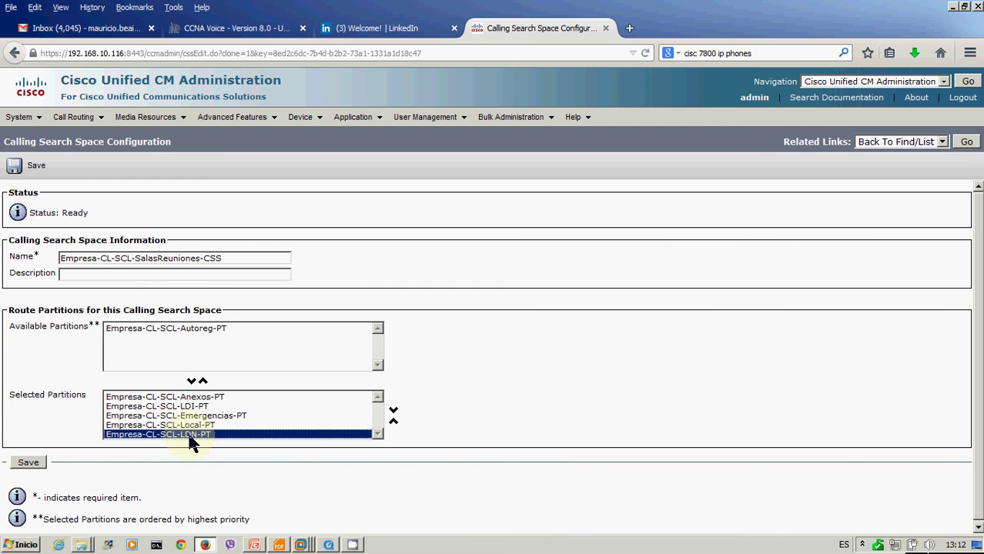
click(188, 406)
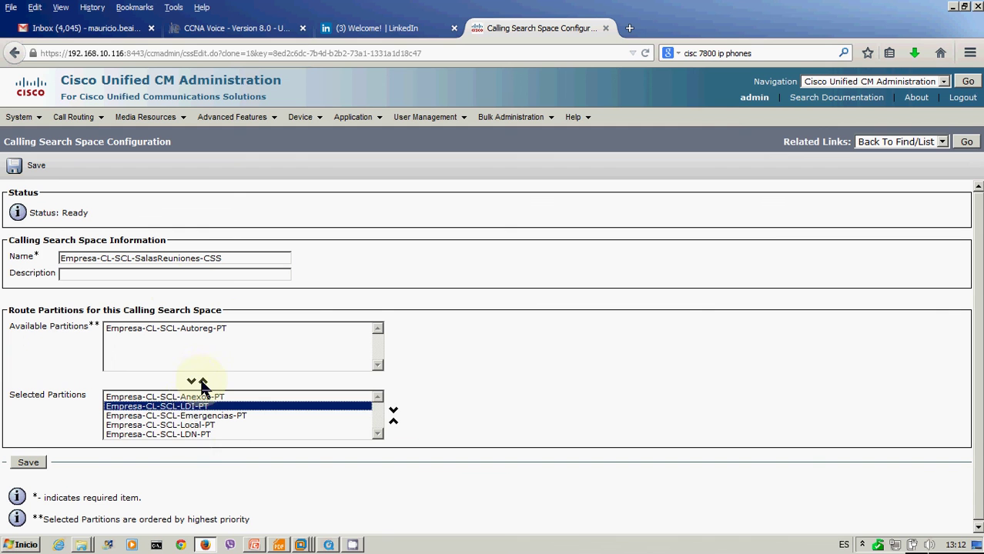
click(191, 381)
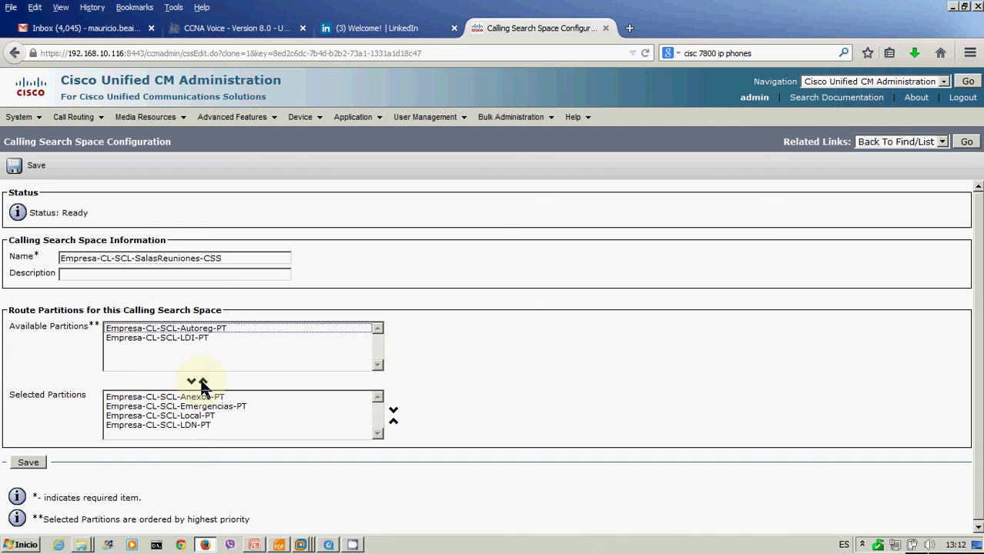
click(190, 425)
click(203, 381)
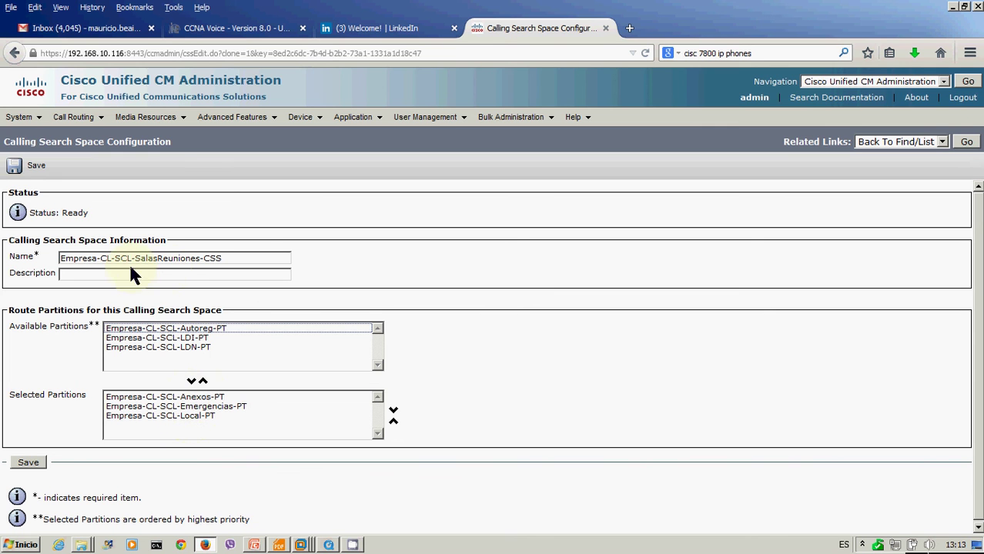
click(30, 463)
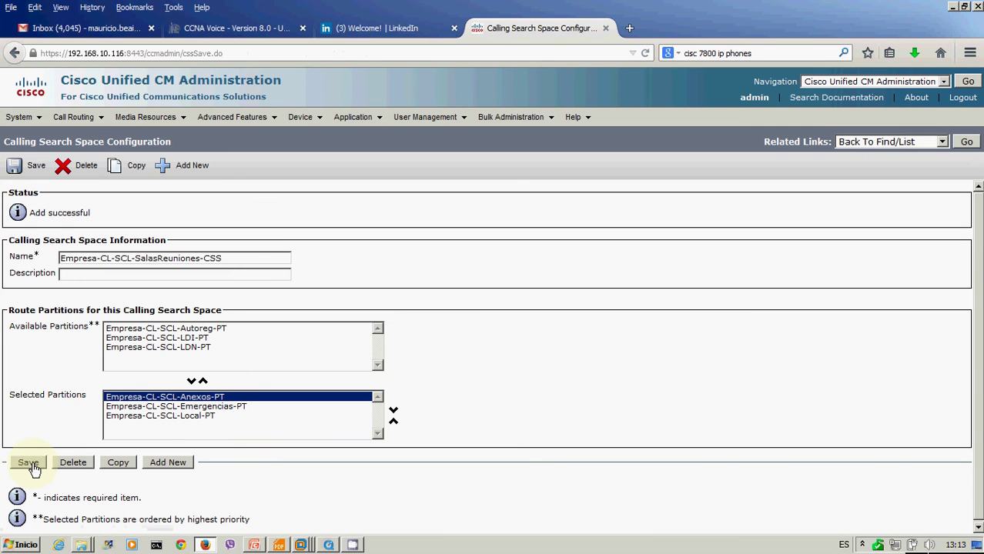
Copy the SalasReuniones calling search space and name the copy Empresa-CL-SCL-Autoreg-CSS.
click(119, 463)
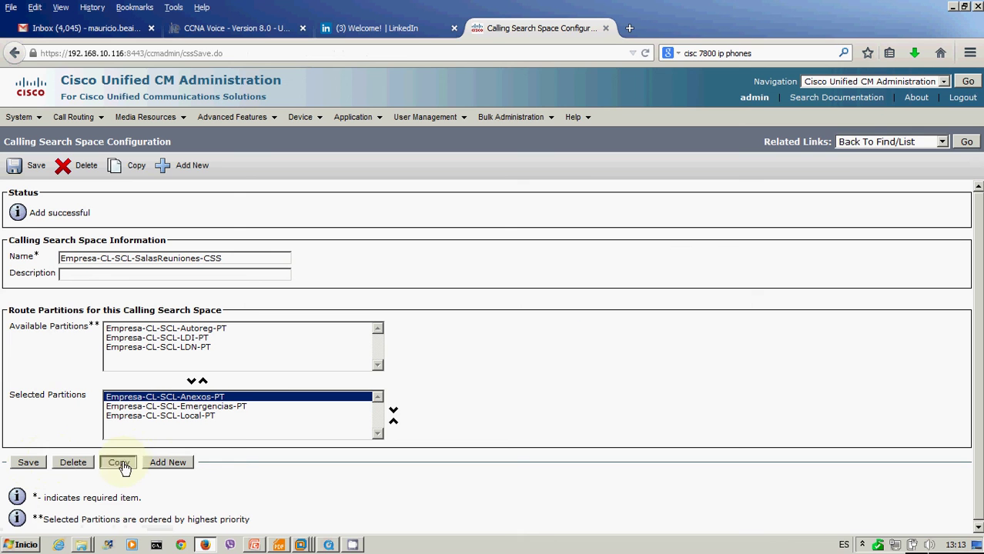
click(197, 259)
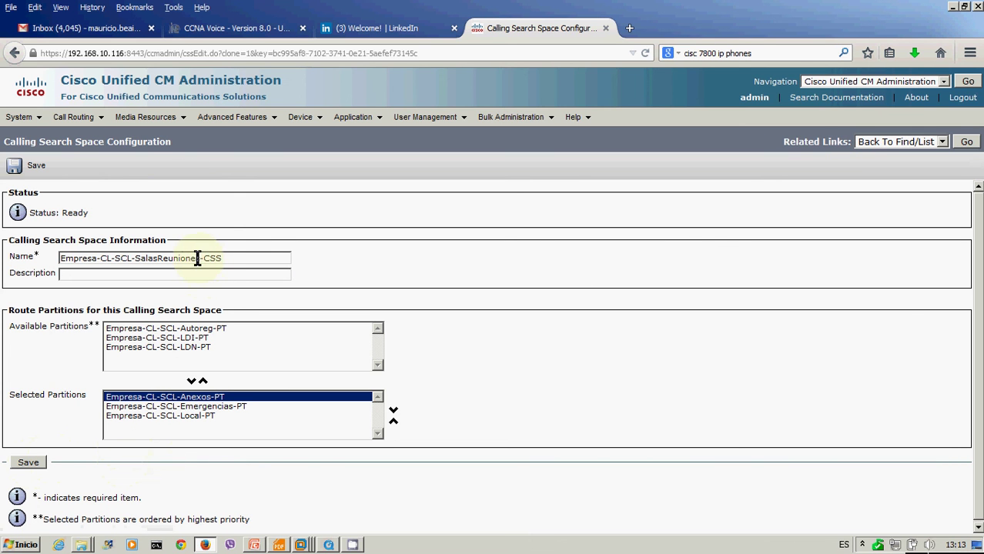
key(BackSpace)
key(BackSpace)
key(BackSpace)
key(BackSpace)
key(BackSpace)
key(BackSpace)
key(BackSpace)
key(BackSpace)
key(BackSpace)
key(BackSpace)
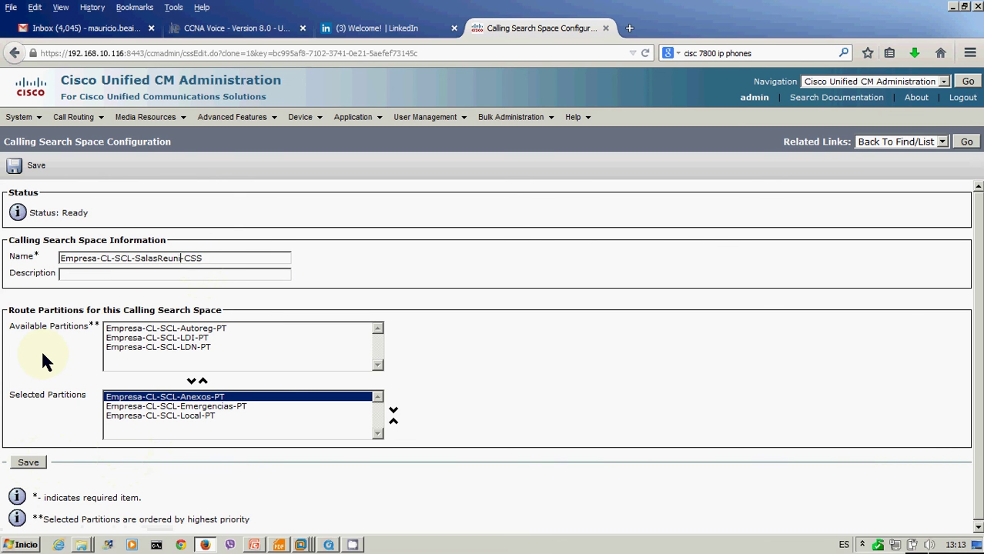
key(BackSpace)
key(BackSpace)
key(BackSpace)
key(BackSpace)
text(Autorg)
key(BackSpace)
key(BackSpace)
text(reg)
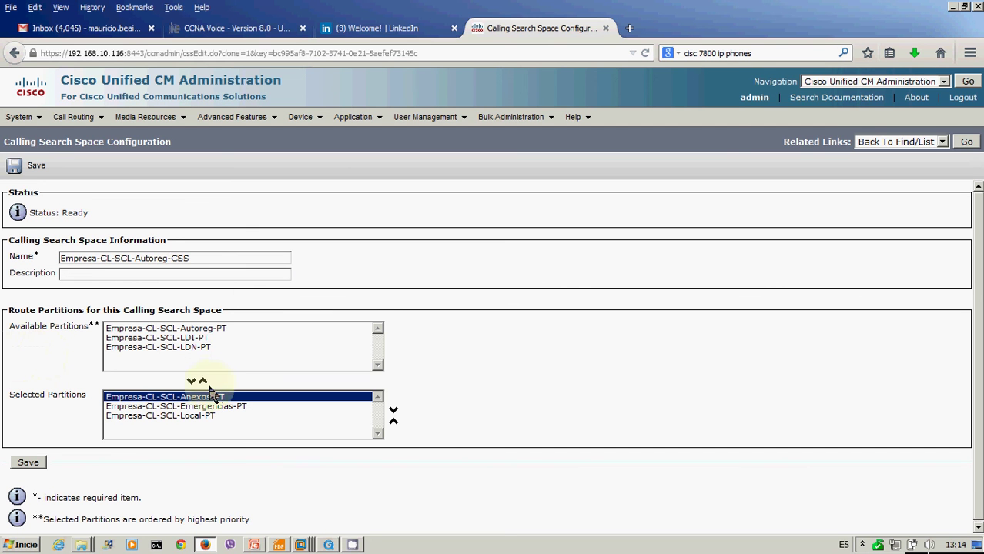
Save the Autoreg calling search space with the Local partition unassigned and return to the calling search space list.
click(187, 416)
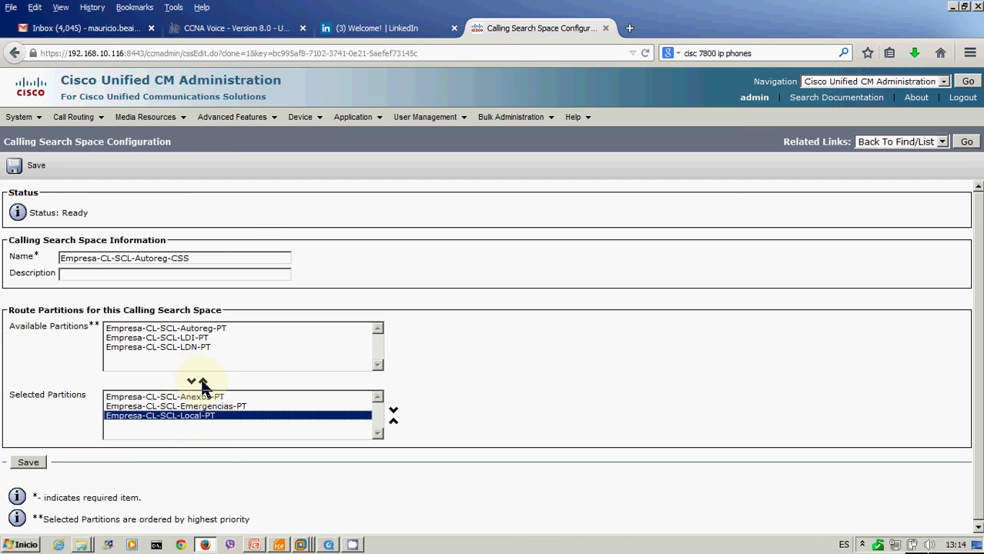
click(203, 380)
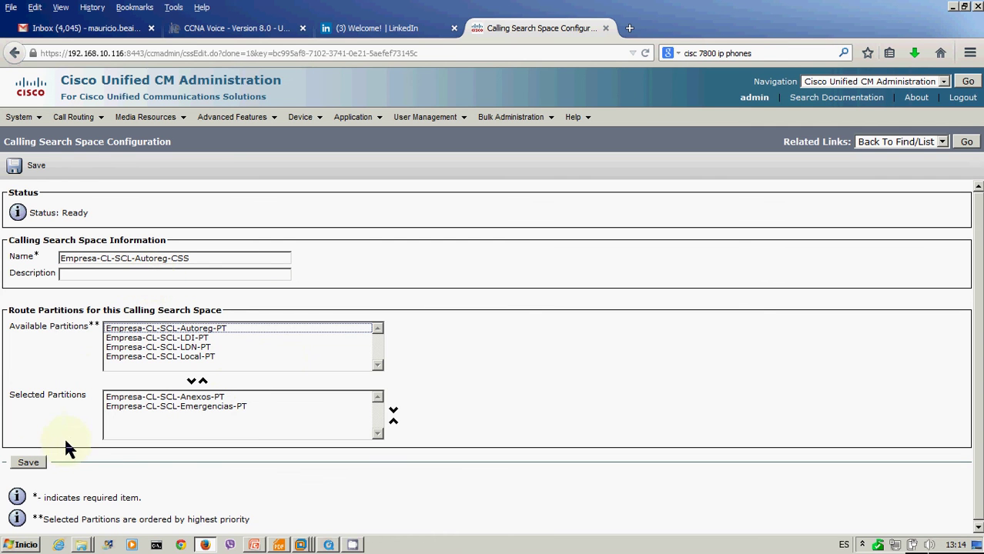
click(29, 465)
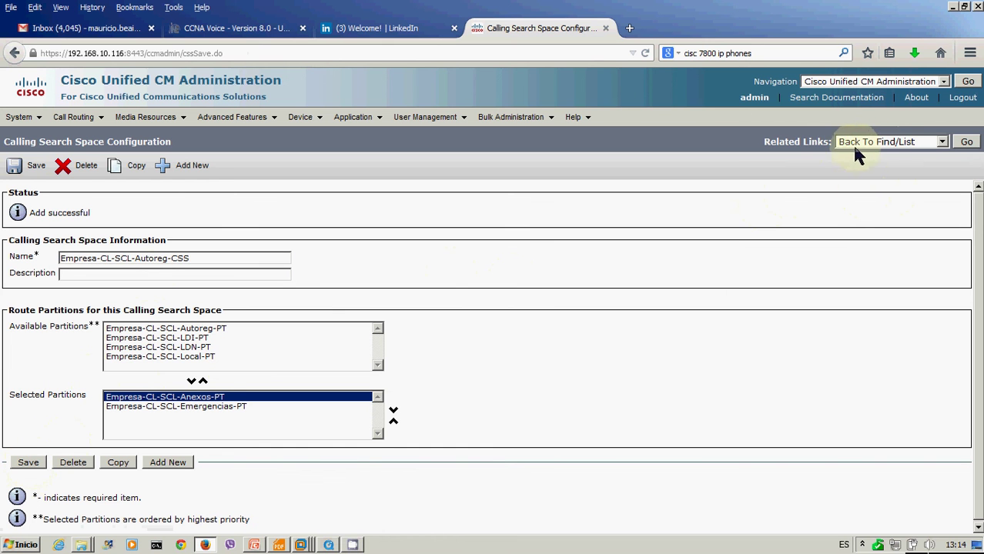
click(966, 143)
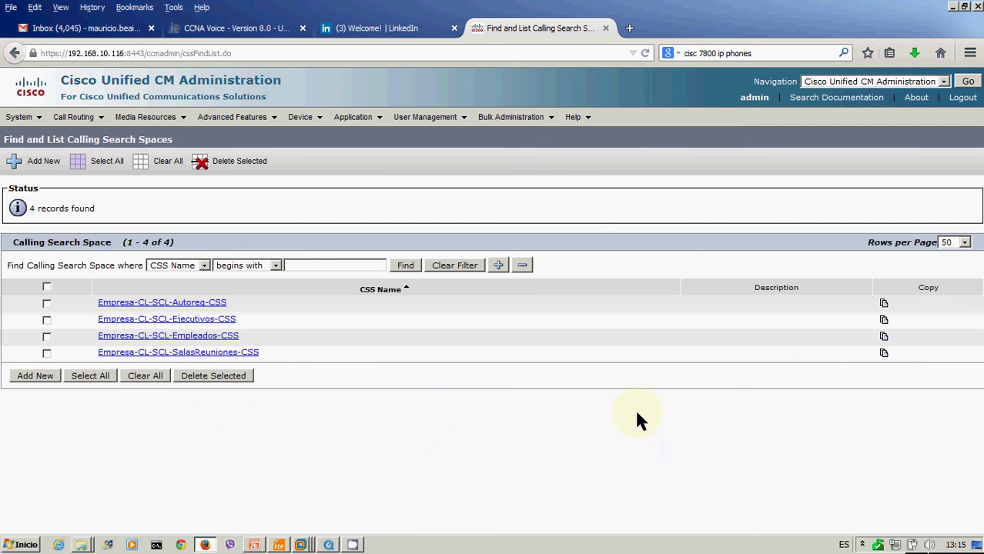
click(862, 545)
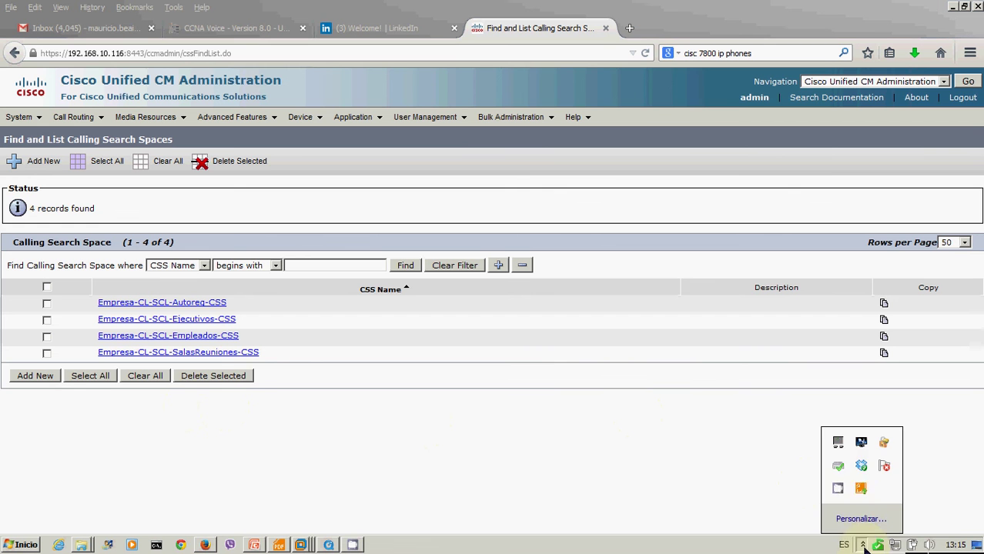
right_click(837, 488)
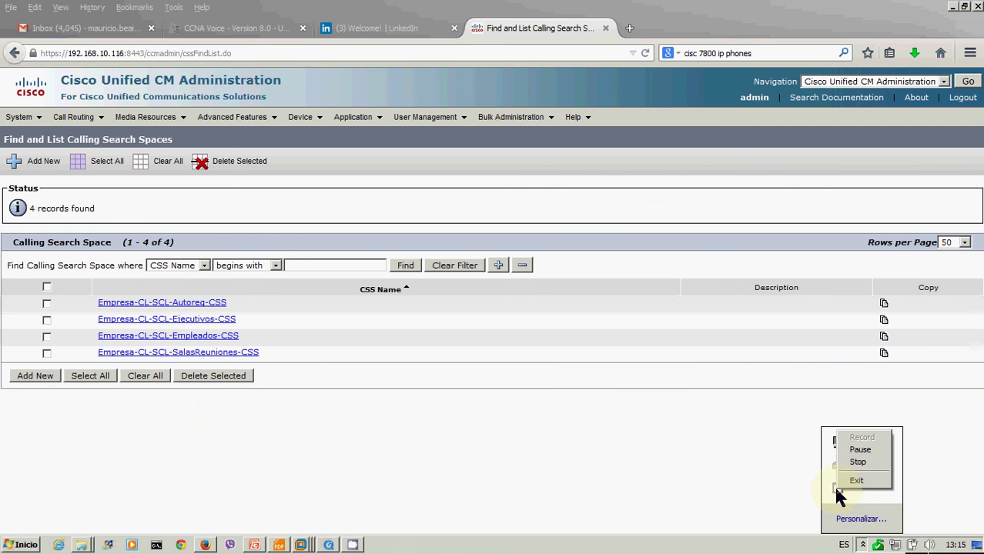
click(856, 461)
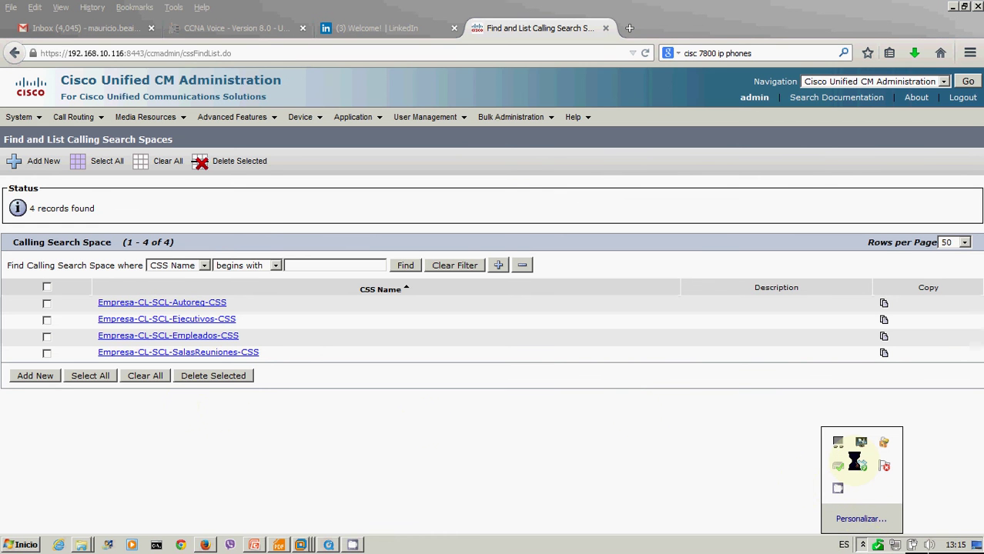